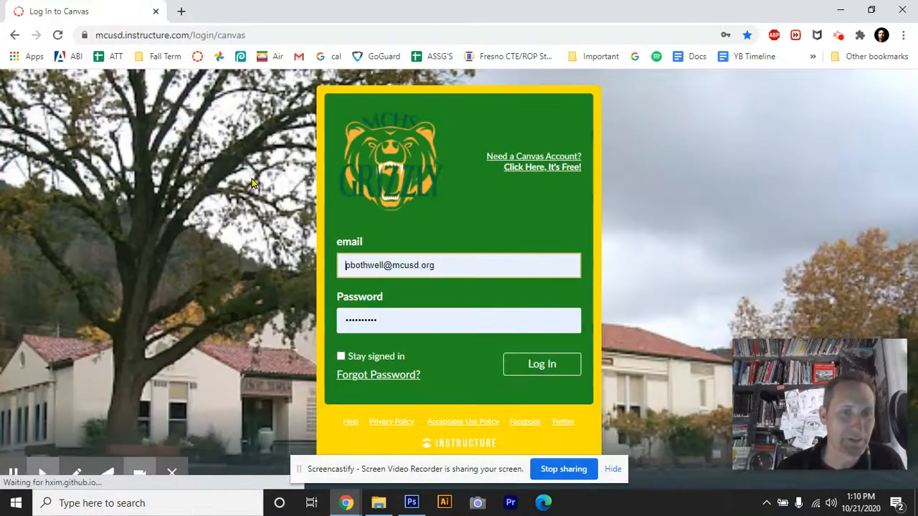
# Log in to Canvas with the saved credentials and open the Digital Photography course
pyautogui.click(341, 356)
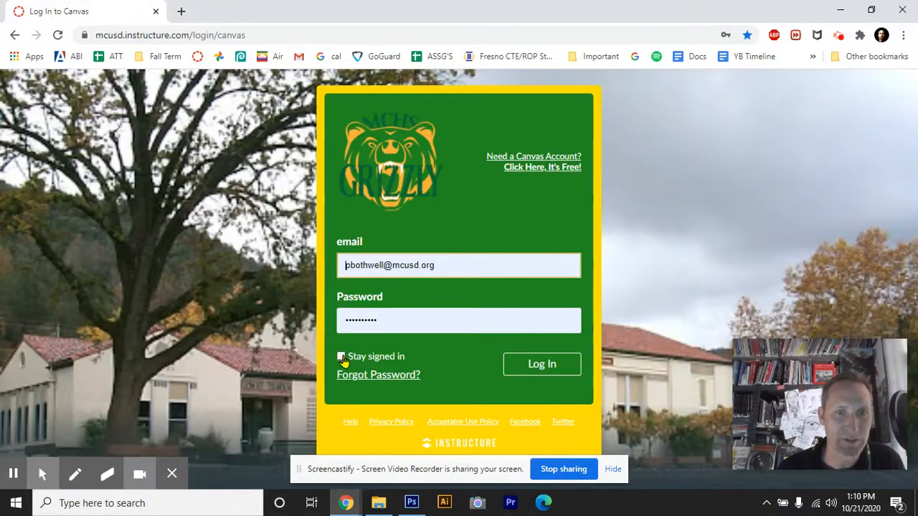
pyautogui.click(534, 365)
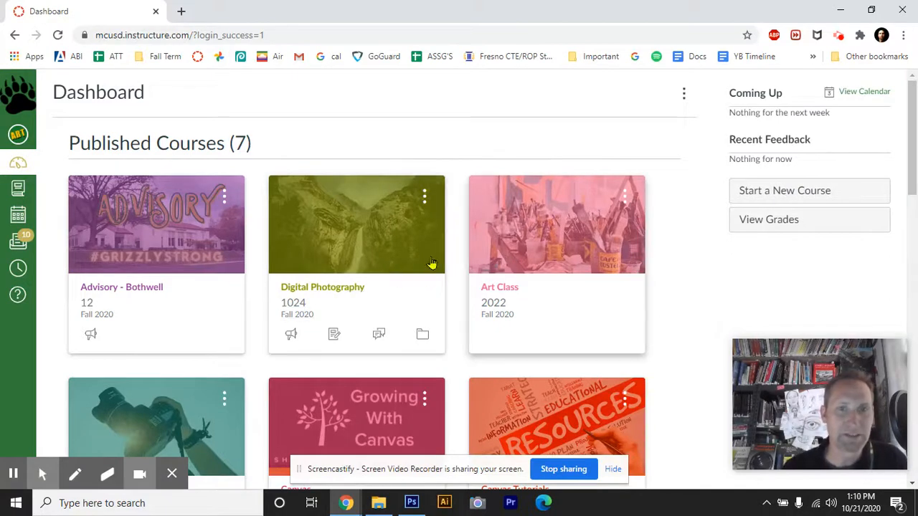
pyautogui.click(352, 240)
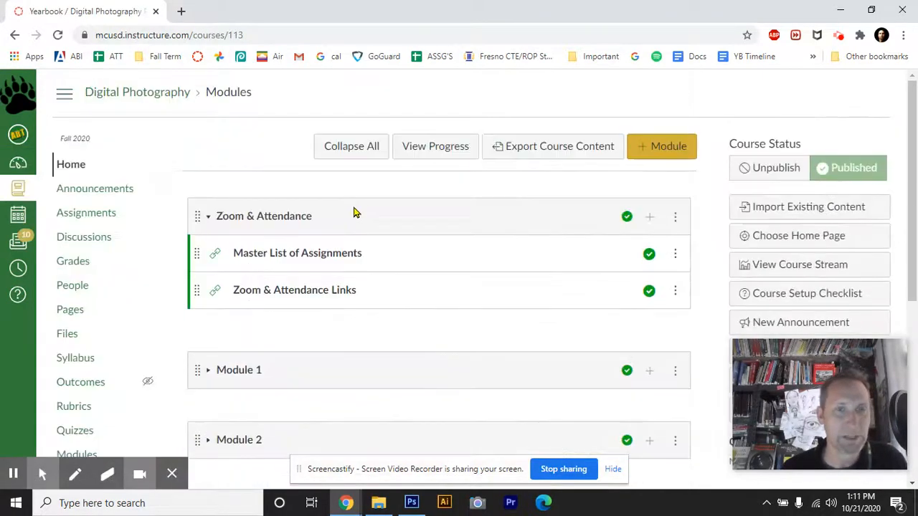
# Open the Week 9 - Agenda & Links page in Module 5 and review the Horror Movie Poster instructions
pyautogui.scroll(-5, 362, 371)
pyautogui.click(295, 353)
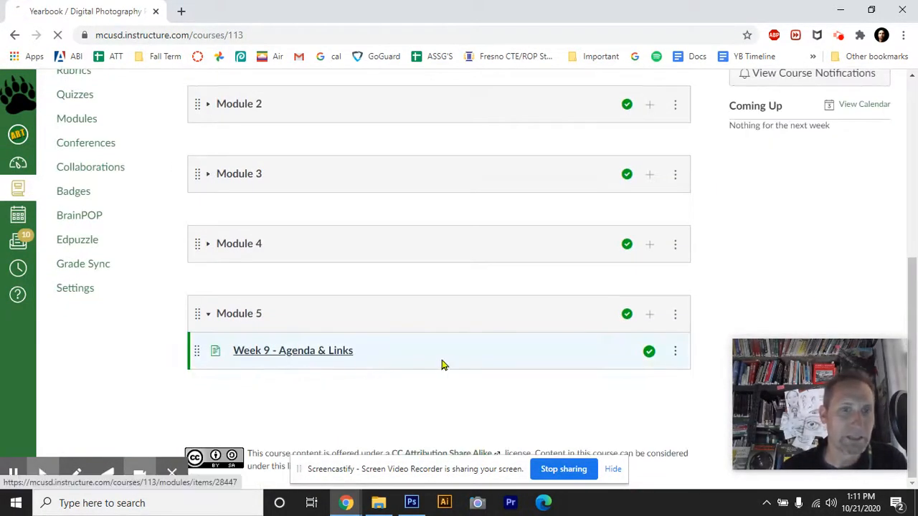
pyautogui.scroll(-15, 431, 362)
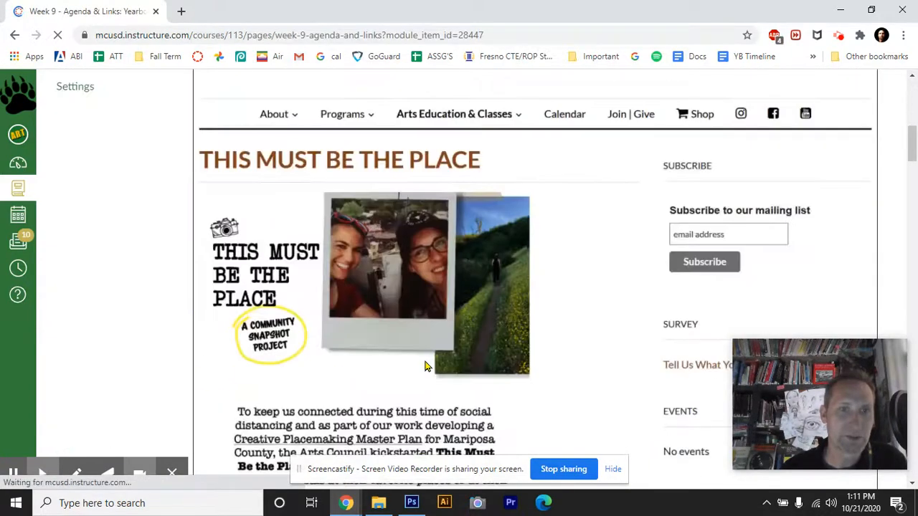
pyautogui.scroll(-4, 426, 369)
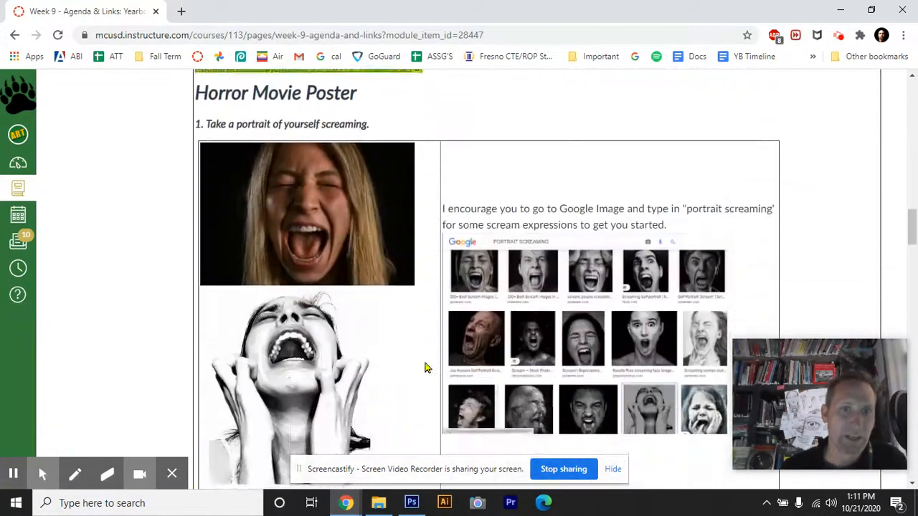
pyautogui.scroll(1, 426, 369)
pyautogui.scroll(-2, 549, 324)
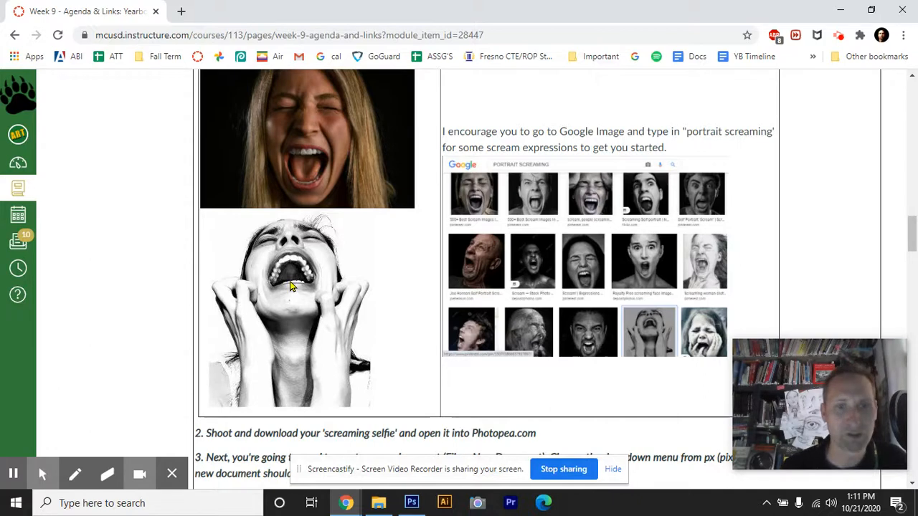
# Open photopea.com in a new browser tab
pyautogui.click(182, 14)
pyautogui.write('ph')
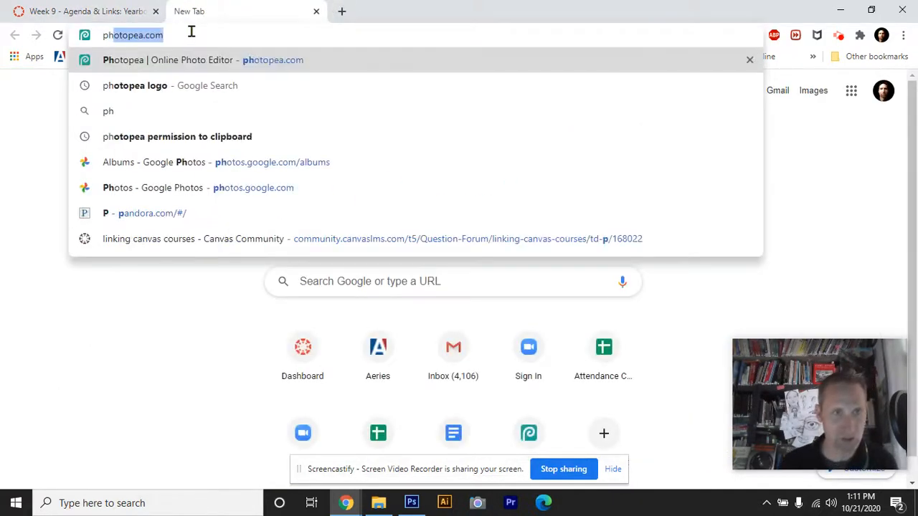
pyautogui.write('otopea.co')
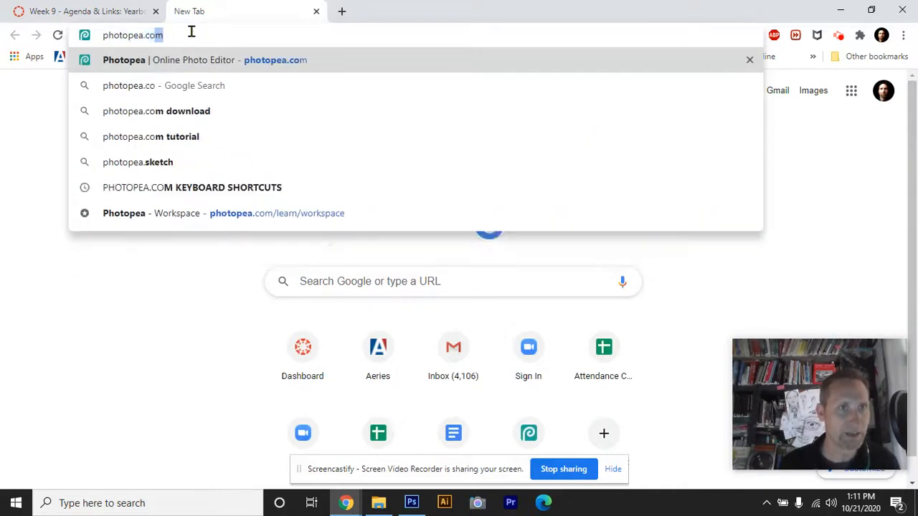
pyautogui.press('Return')
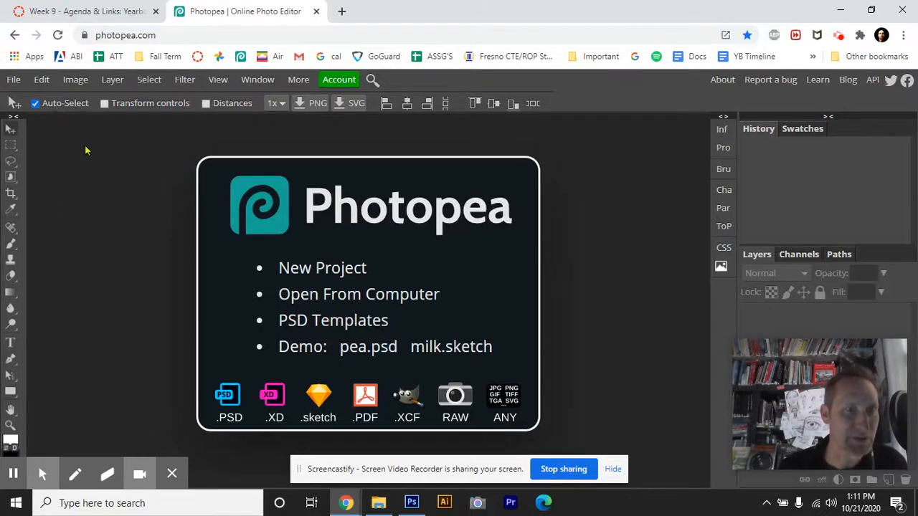
# Open the portrait file SCREAMING.psd from the computer's Desktop folder
pyautogui.click(14, 80)
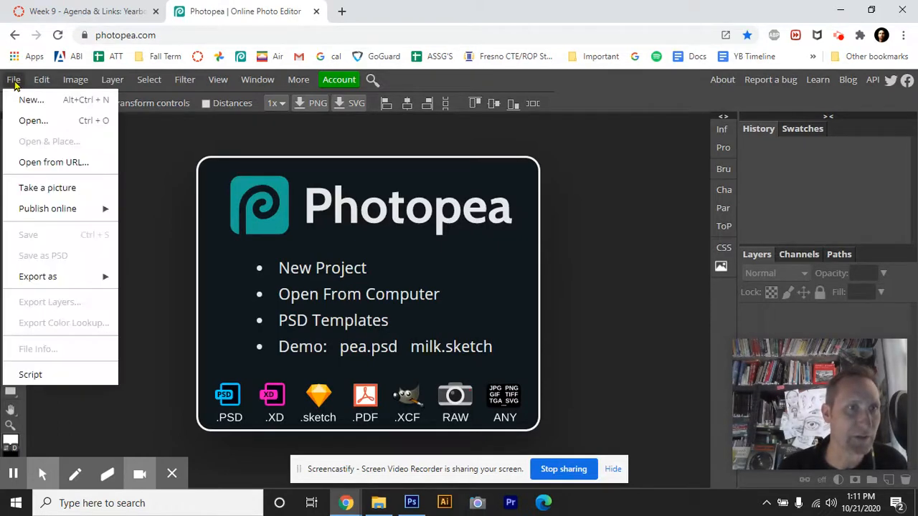
pyautogui.click(23, 120)
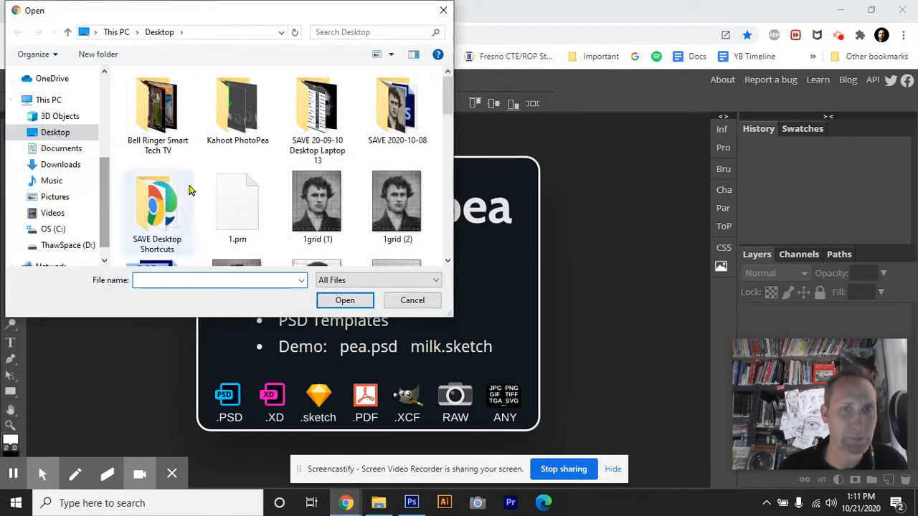
pyautogui.moveTo(447, 97); pyautogui.dragTo(441, 226)
pyautogui.click(315, 172)
pyautogui.doubleClick(316, 172)
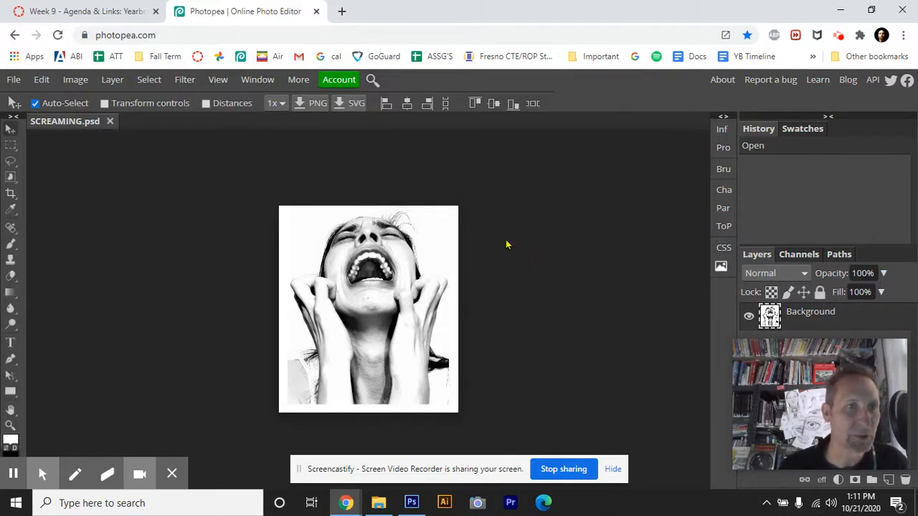
# Start a new project and name it Horror Movie Poster
pyautogui.click(14, 80)
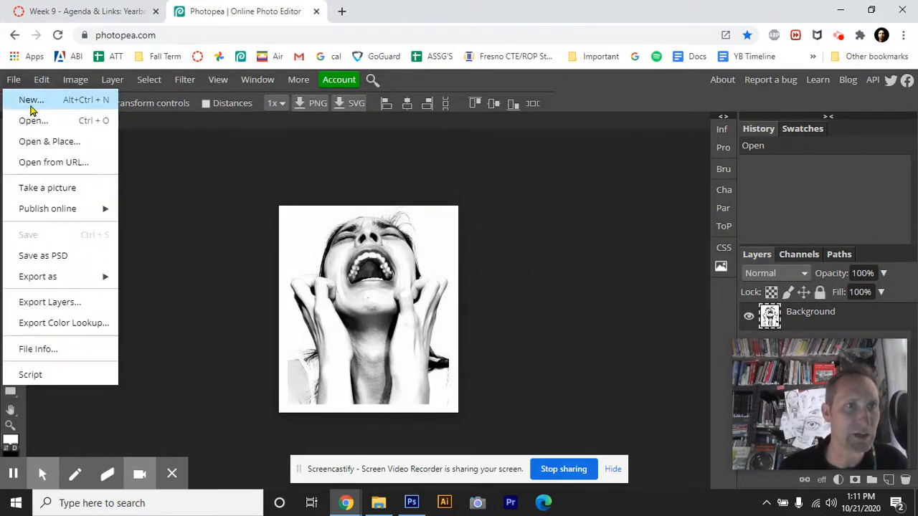
pyautogui.click(31, 104)
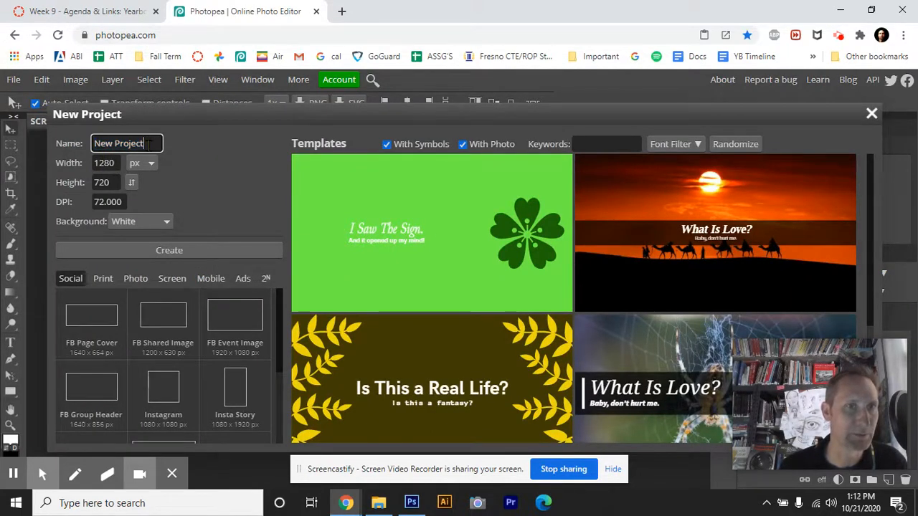
pyautogui.write('Horror Movie')
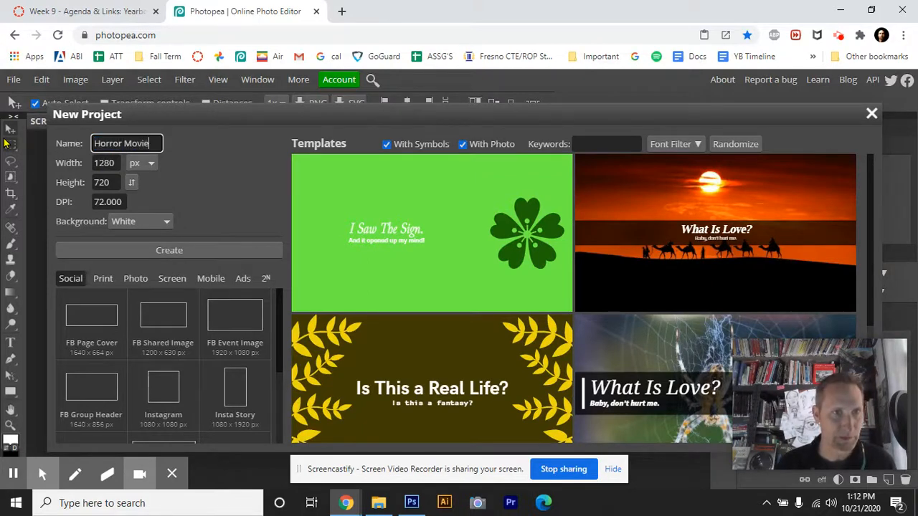
pyautogui.write(' Poster')
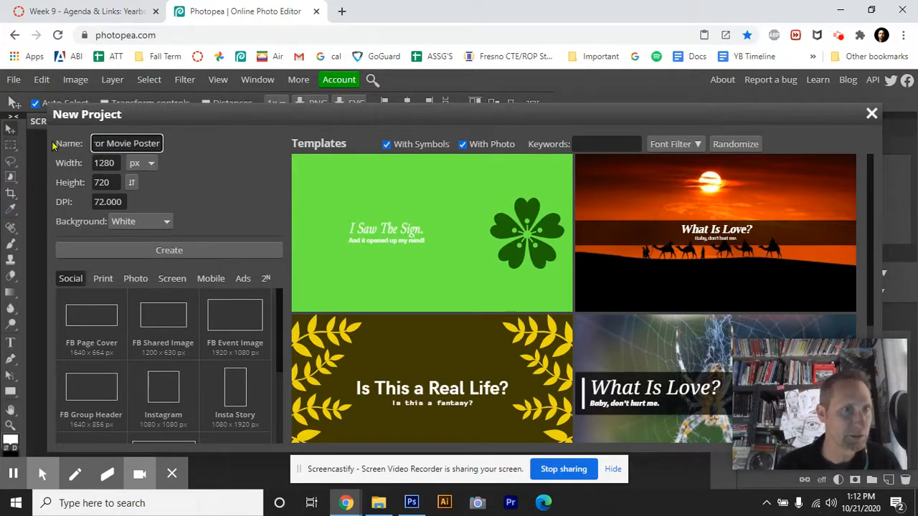
# Set the new project's units to inches, its width to 8 and its resolution to 300 DPI, and create it
pyautogui.click(147, 164)
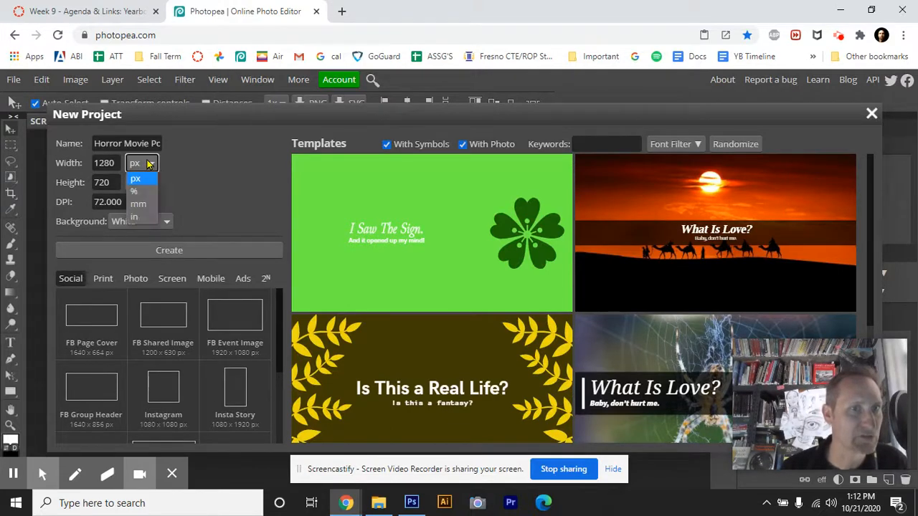
pyautogui.click(135, 216)
pyautogui.click(112, 163)
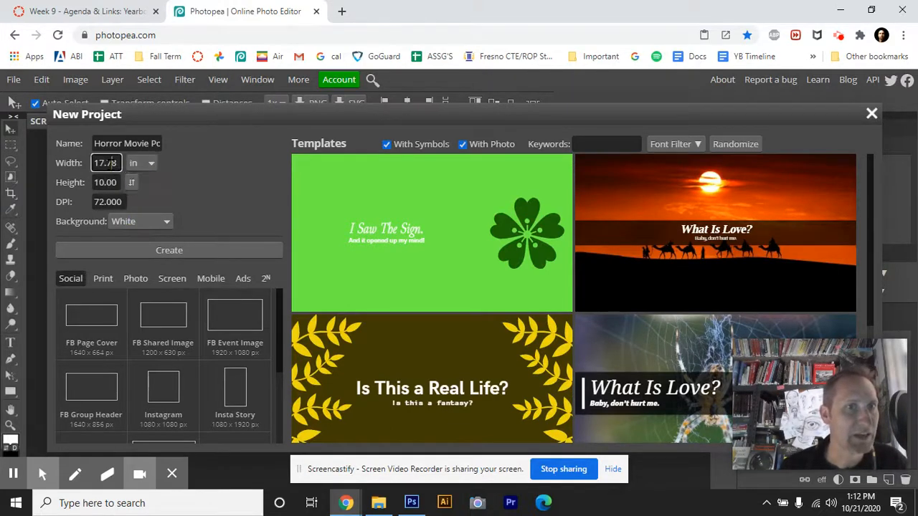
pyautogui.doubleClick(120, 163)
pyautogui.write('8')
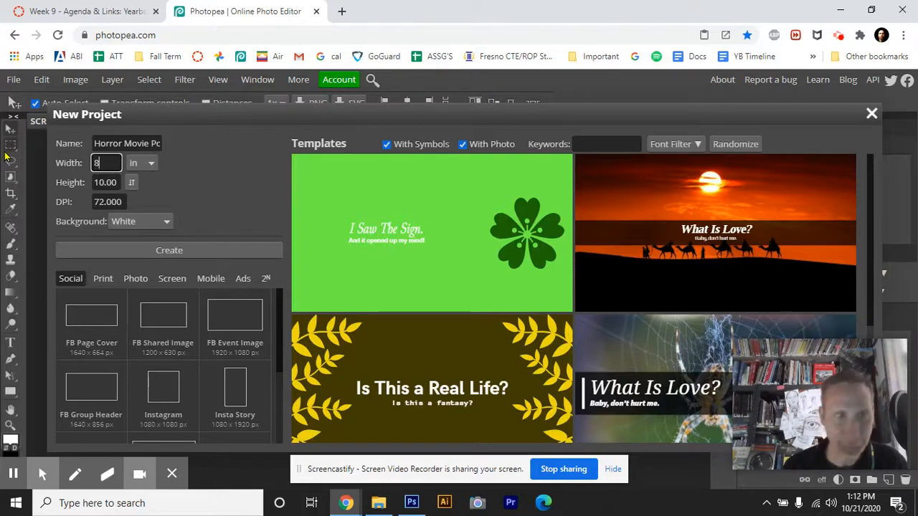
pyautogui.click(116, 202)
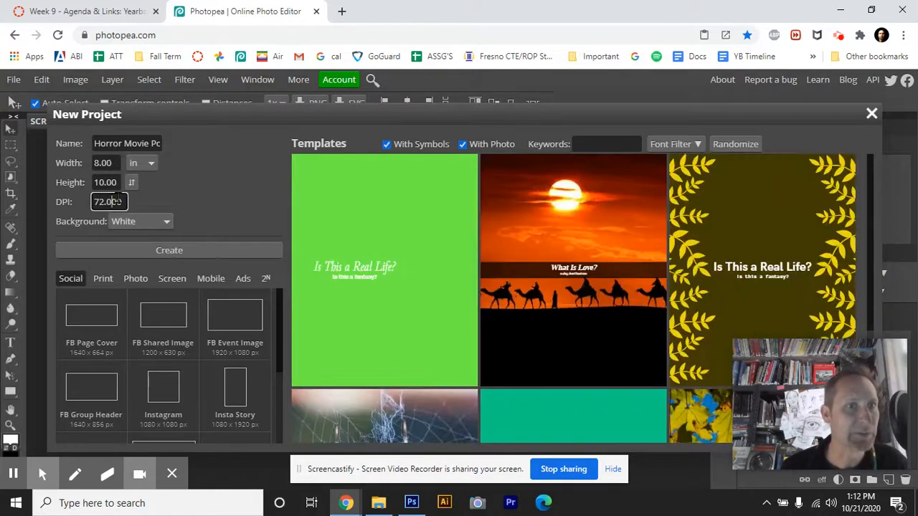
pyautogui.doubleClick(119, 202)
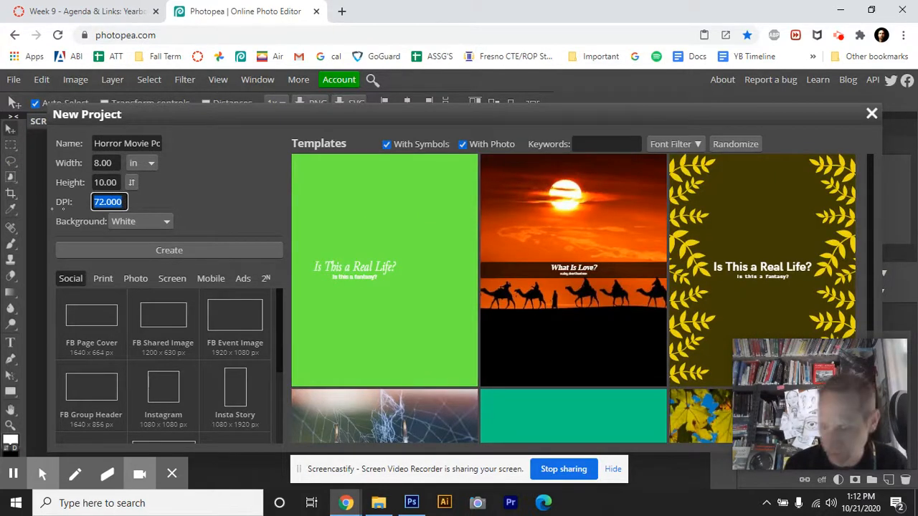
pyautogui.write('3')
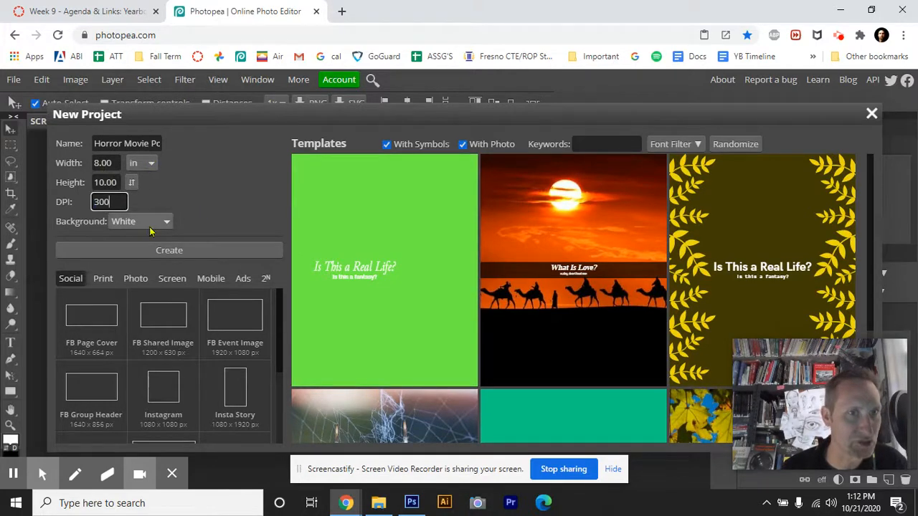
pyautogui.click(154, 250)
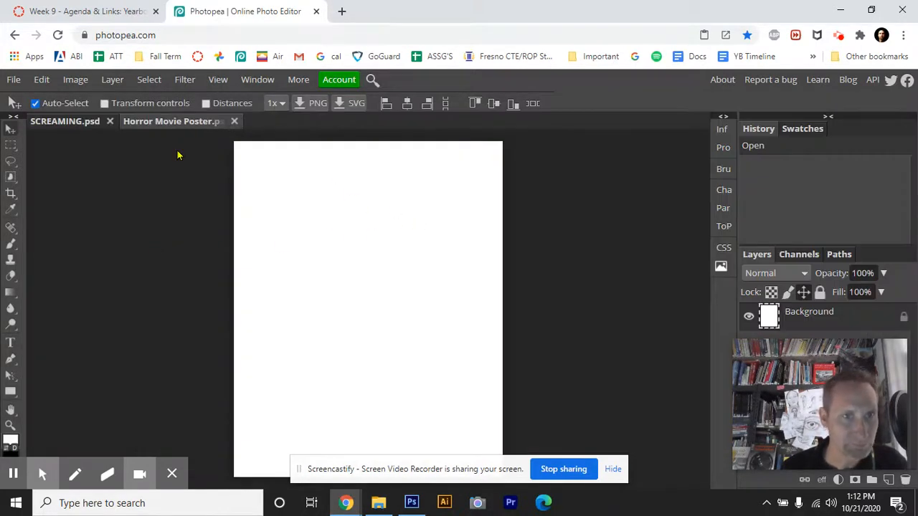
# Copy the entire SCREAMING.psd image and paste it into the Horror Movie Poster document
pyautogui.click(87, 123)
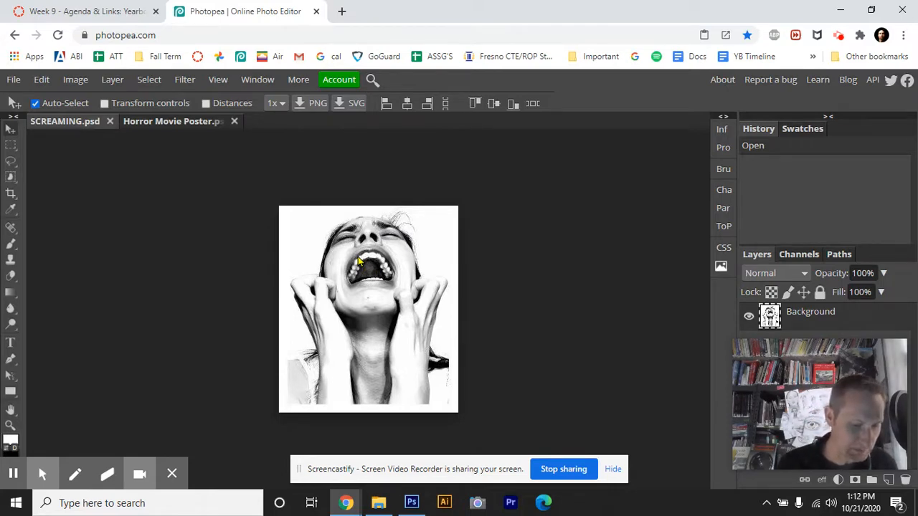
pyautogui.hotkey('ctrl', 'a')
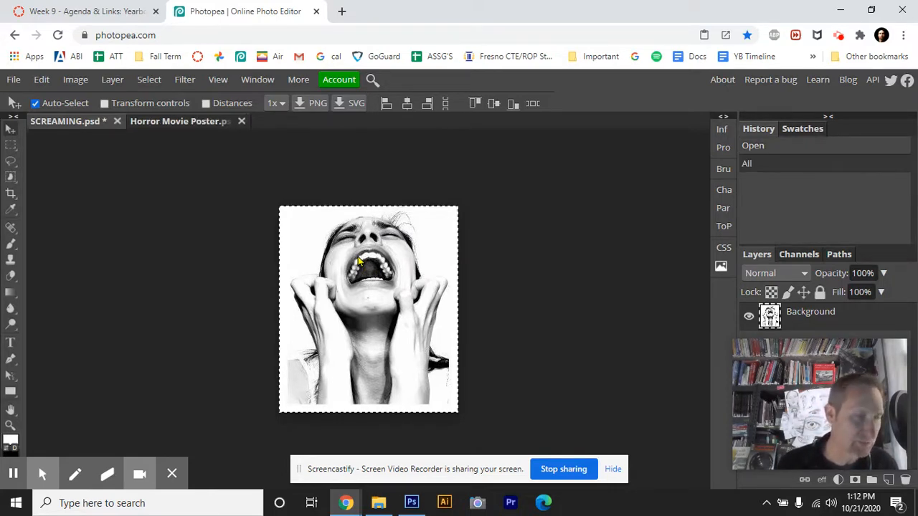
pyautogui.click(169, 122)
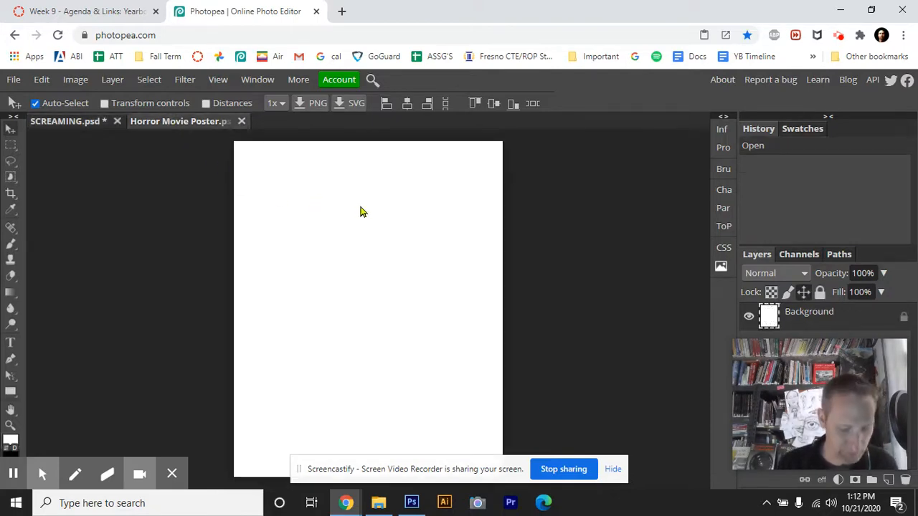
pyautogui.hotkey('ctrl', 'v')
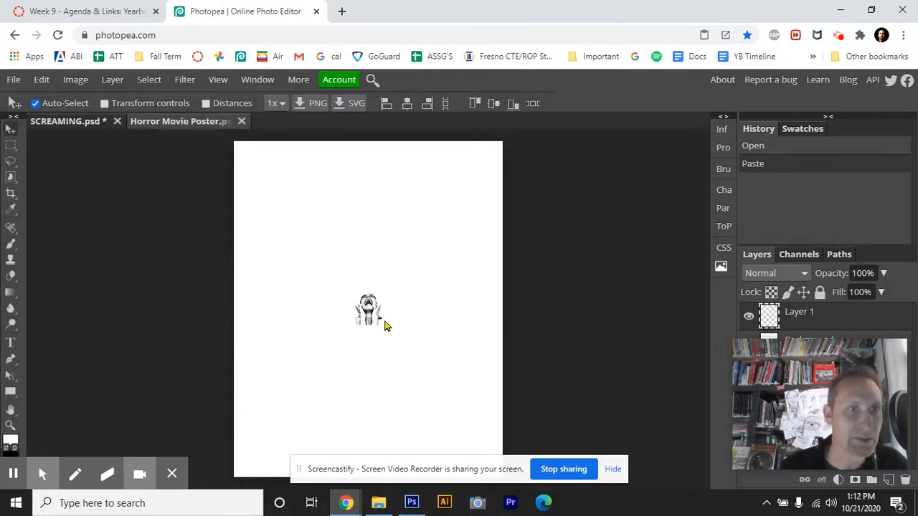
# Scale the pasted portrait to about 841% with Free Transform and center it horizontally in the lower part of the poster, leaving space above
pyautogui.click(42, 80)
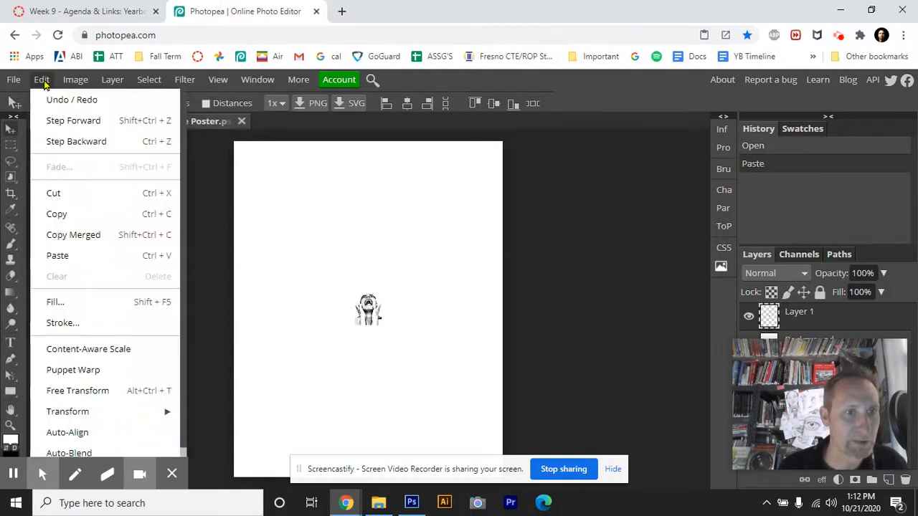
pyautogui.click(77, 391)
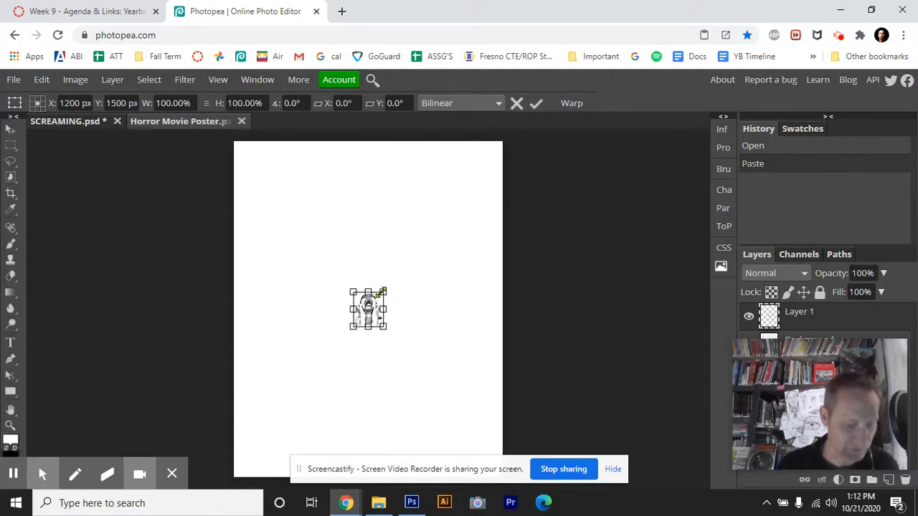
pyautogui.moveTo(382, 292); pyautogui.dragTo(636, 150)
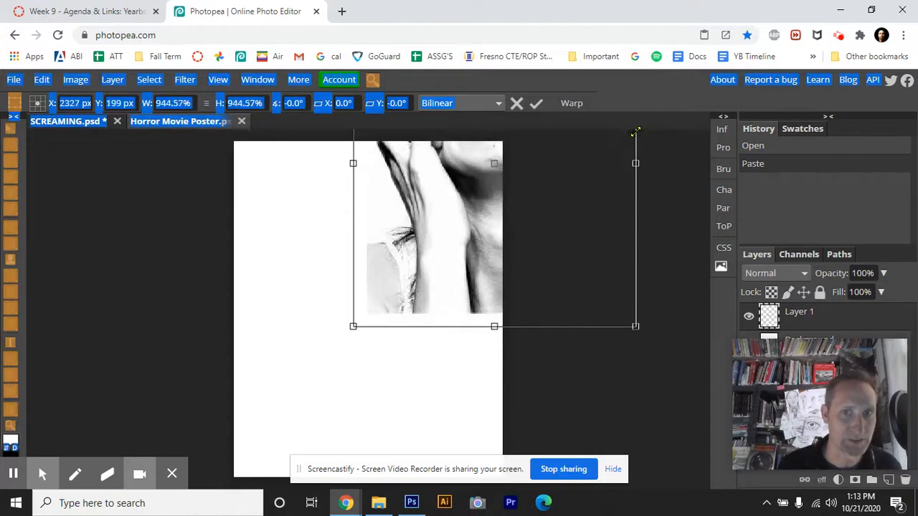
pyautogui.moveTo(463, 207); pyautogui.dragTo(342, 366)
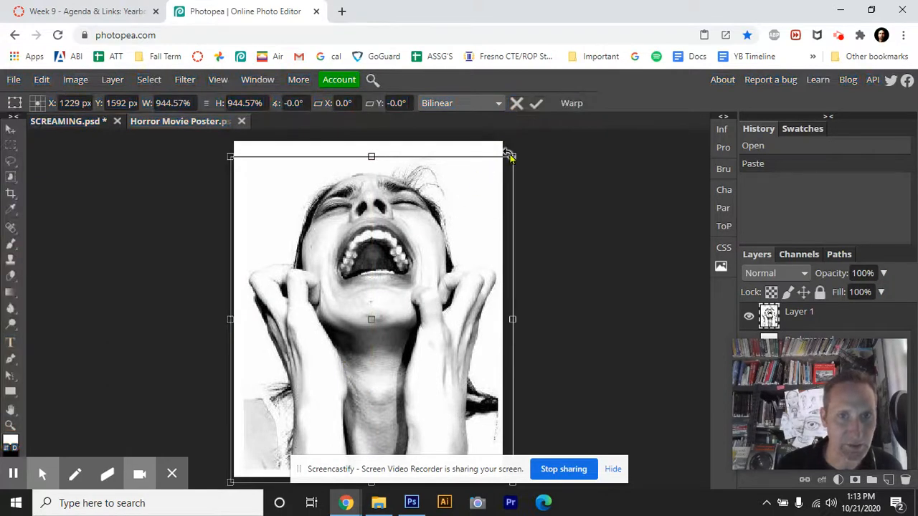
pyautogui.moveTo(512, 156); pyautogui.dragTo(481, 192)
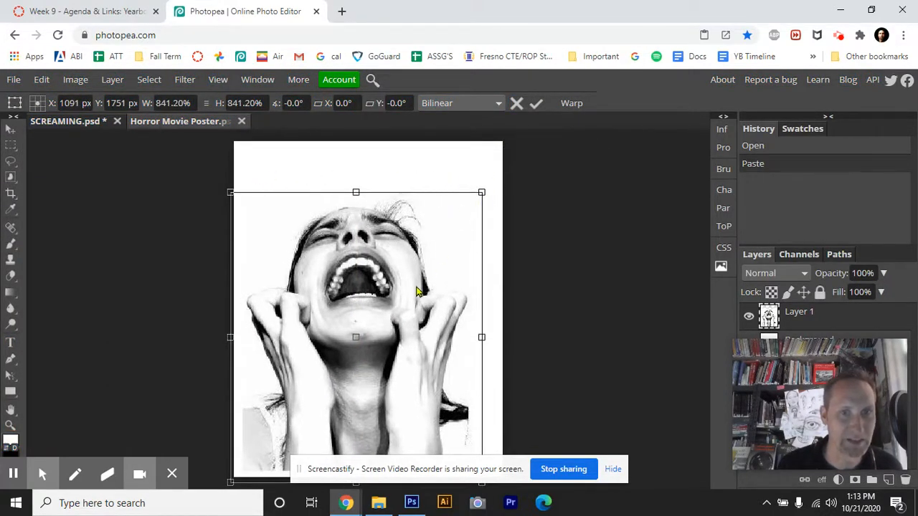
pyautogui.moveTo(399, 282)
pyautogui.mouseDown()
pyautogui.moveTo(423, 283)
pyautogui.moveTo(412, 278)
pyautogui.mouseUp()
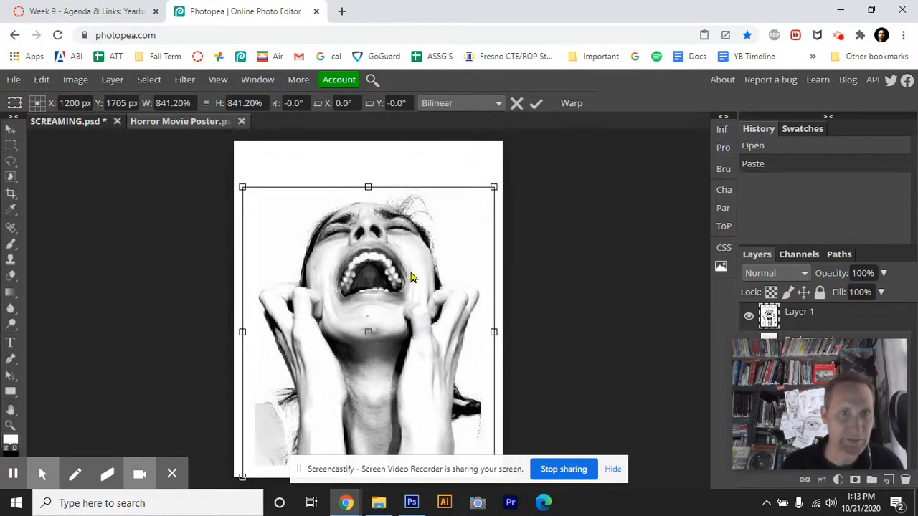
pyautogui.press('Return')
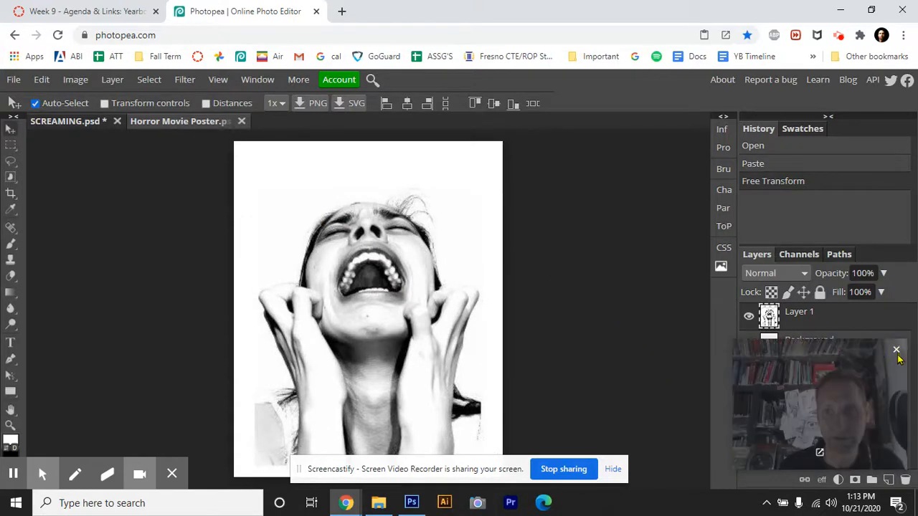
# Add a new layer above the portrait and name it "black background paint"
pyautogui.moveTo(864, 344); pyautogui.dragTo(860, 27)
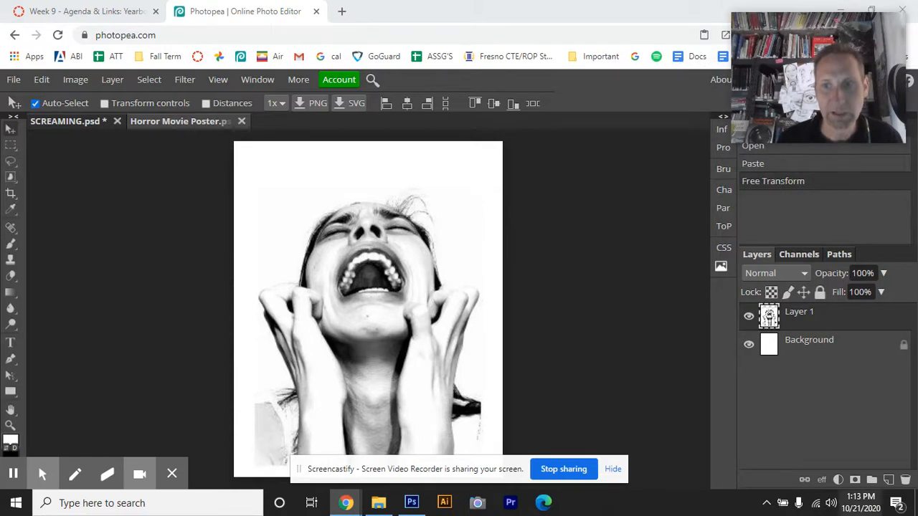
pyautogui.click(889, 480)
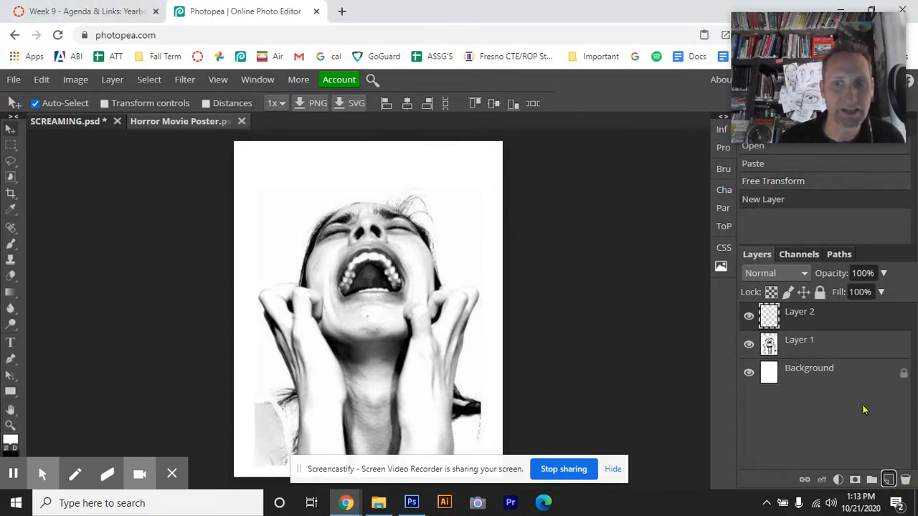
pyautogui.doubleClick(809, 313)
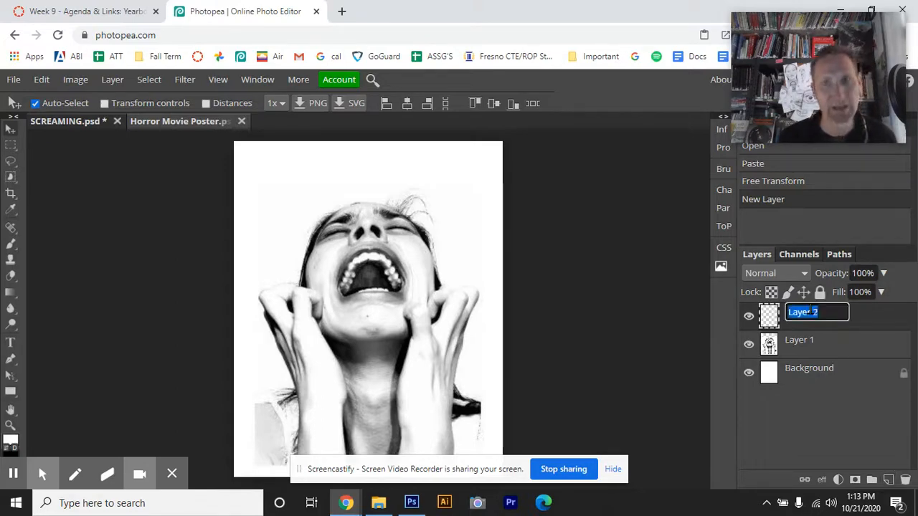
pyautogui.write('black back')
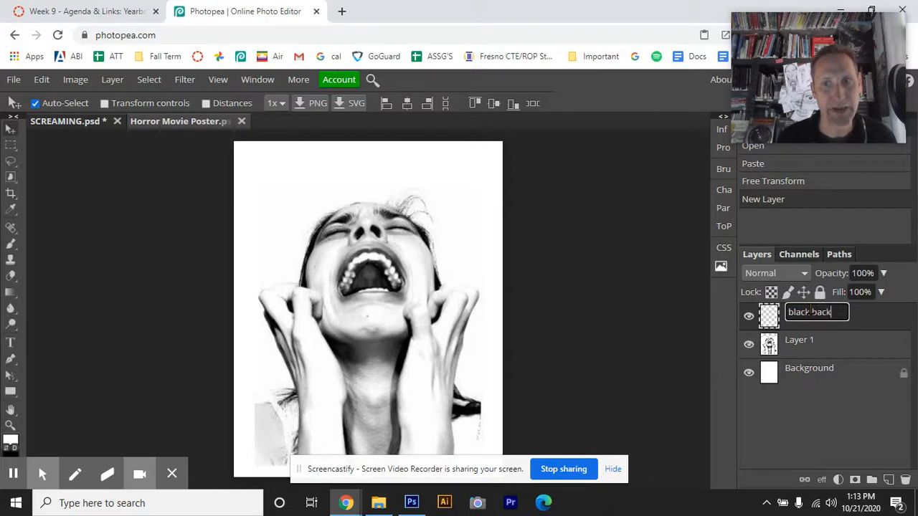
pyautogui.write('ground')
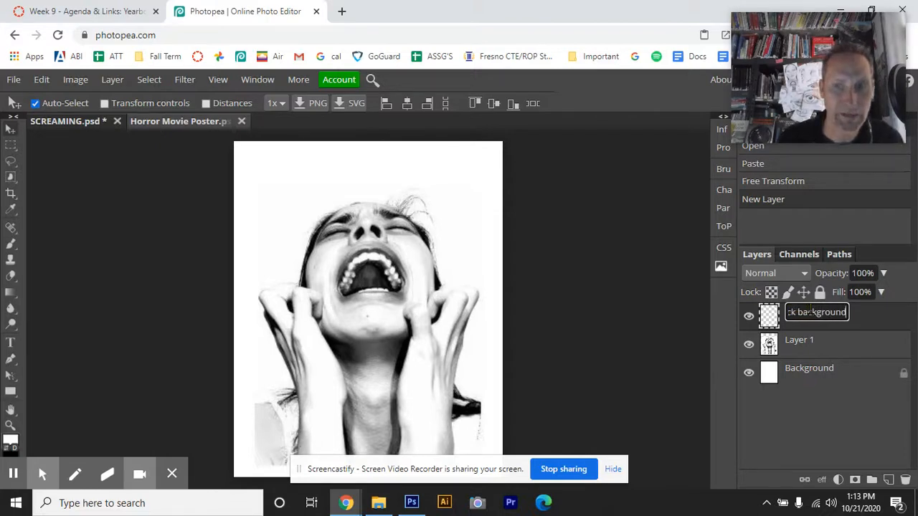
pyautogui.write(' paint')
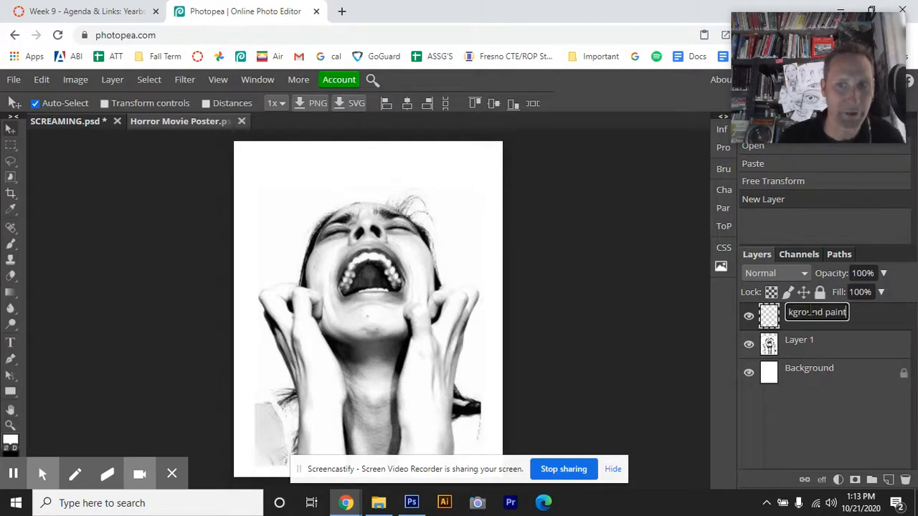
# Rename the portrait layer as "scream"
pyautogui.doubleClick(811, 341)
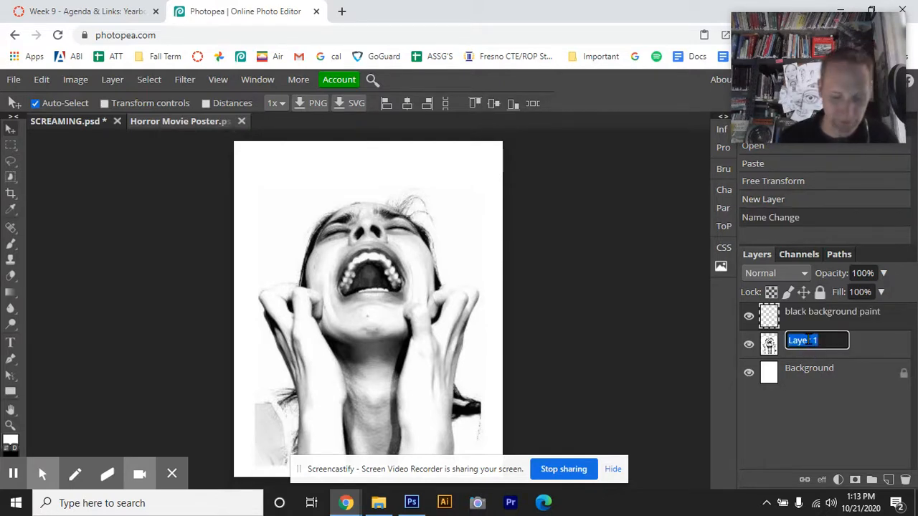
pyautogui.write('scream')
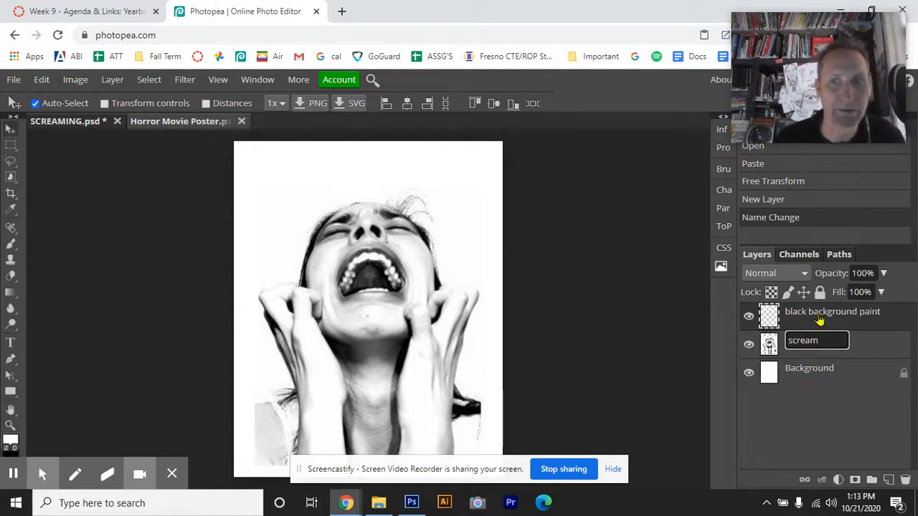
pyautogui.press('Return')
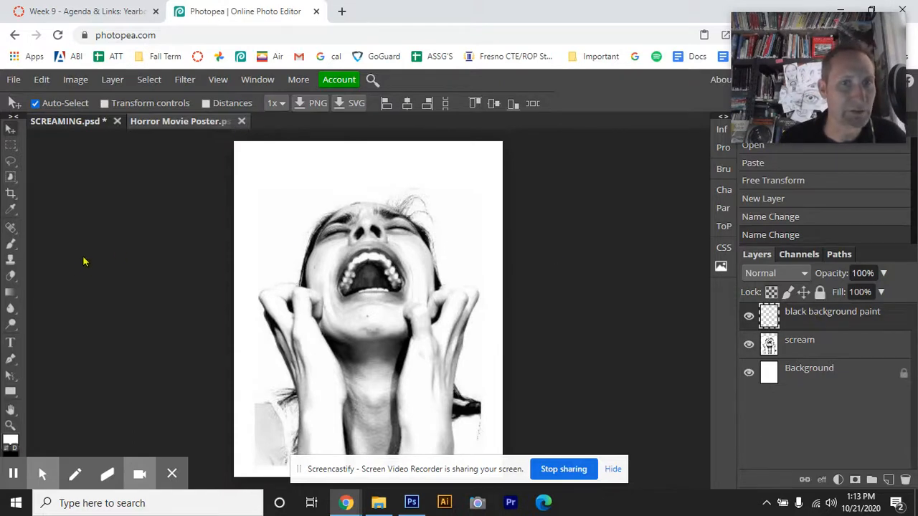
# Set up a soft brush of 409 px with 0% hardness and make black the foreground color
pyautogui.click(11, 246)
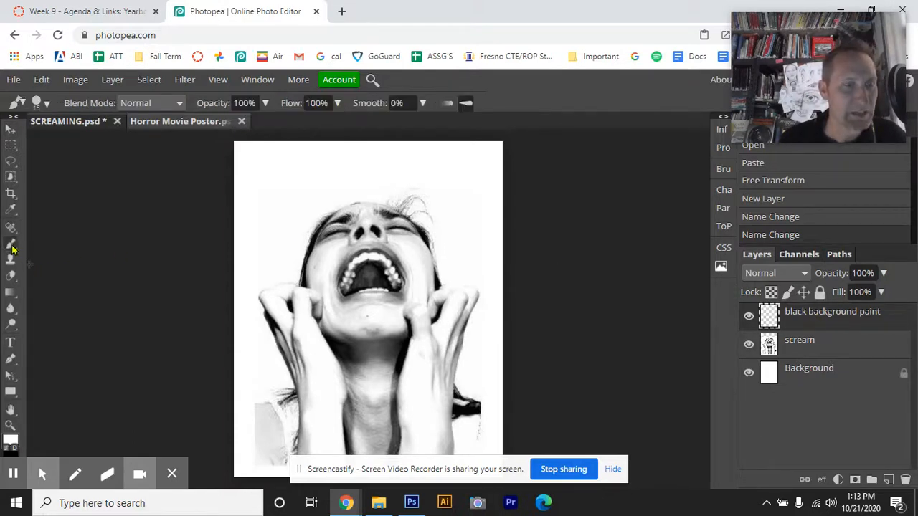
pyautogui.click(47, 103)
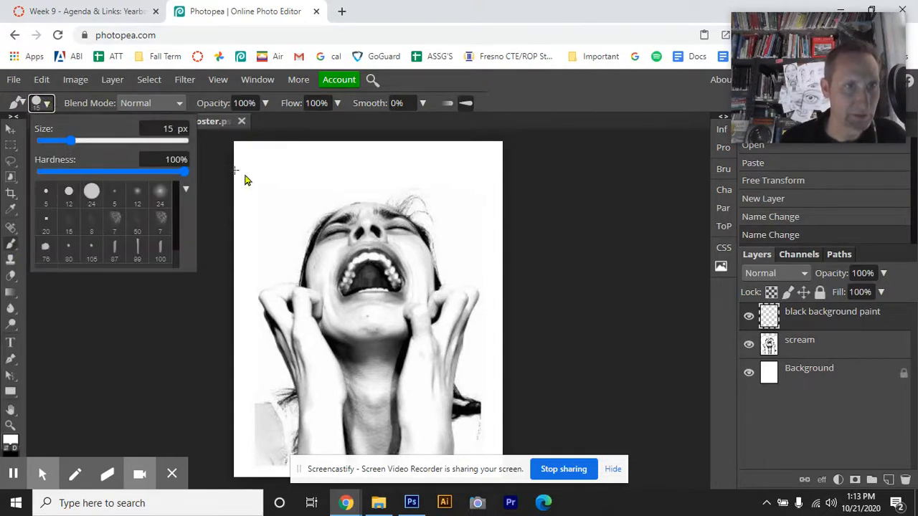
pyautogui.moveTo(71, 141); pyautogui.dragTo(144, 143)
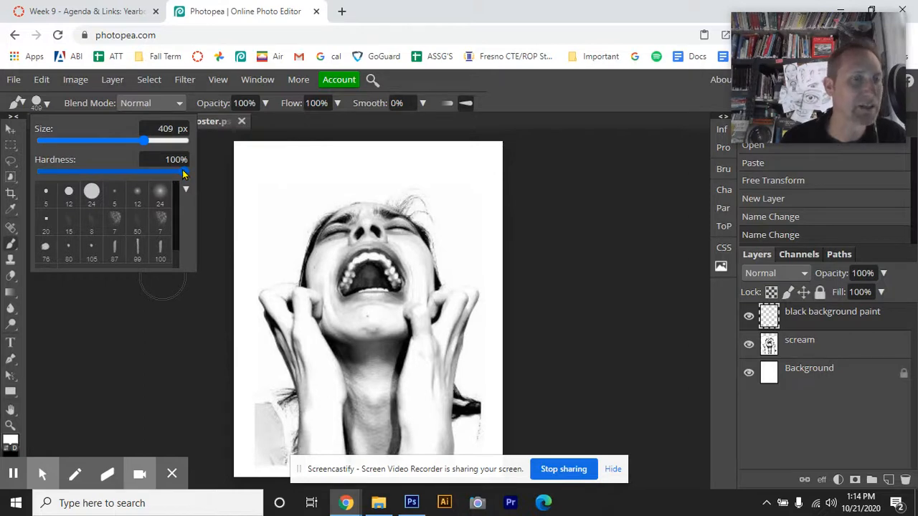
pyautogui.moveTo(184, 175); pyautogui.dragTo(125, 179)
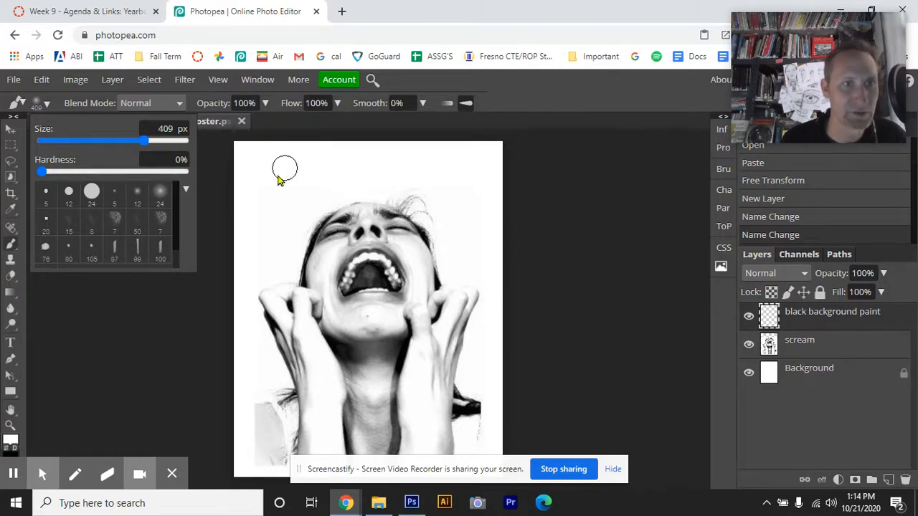
pyautogui.moveTo(16, 442)
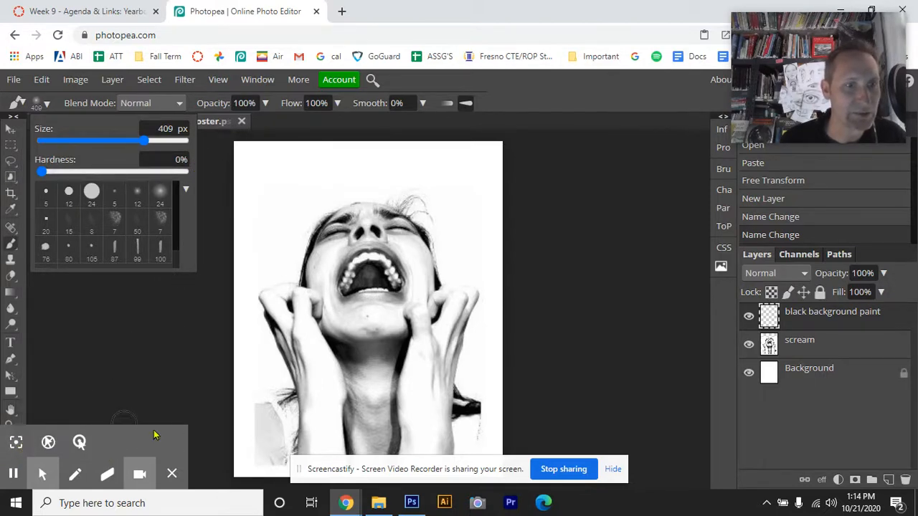
pyautogui.moveTo(163, 439); pyautogui.dragTo(200, 449)
pyautogui.moveTo(93, 398); pyautogui.dragTo(18, 396)
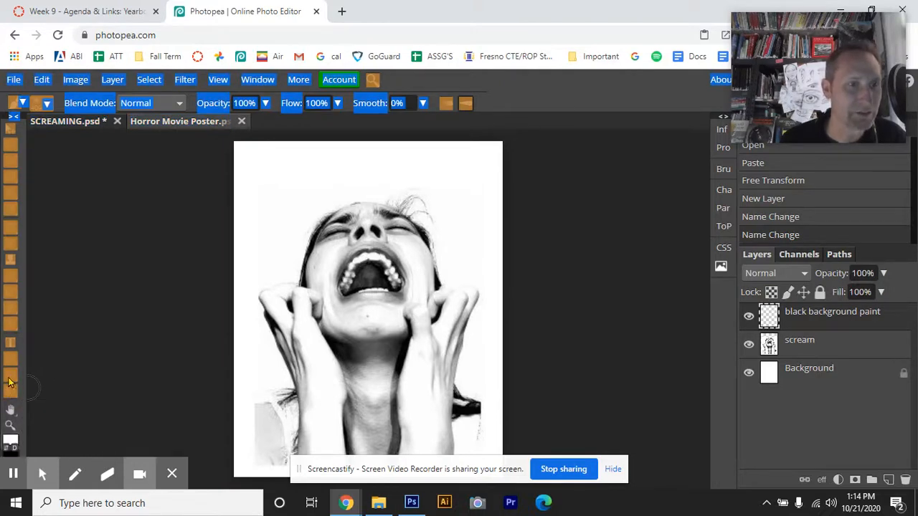
pyautogui.click(7, 449)
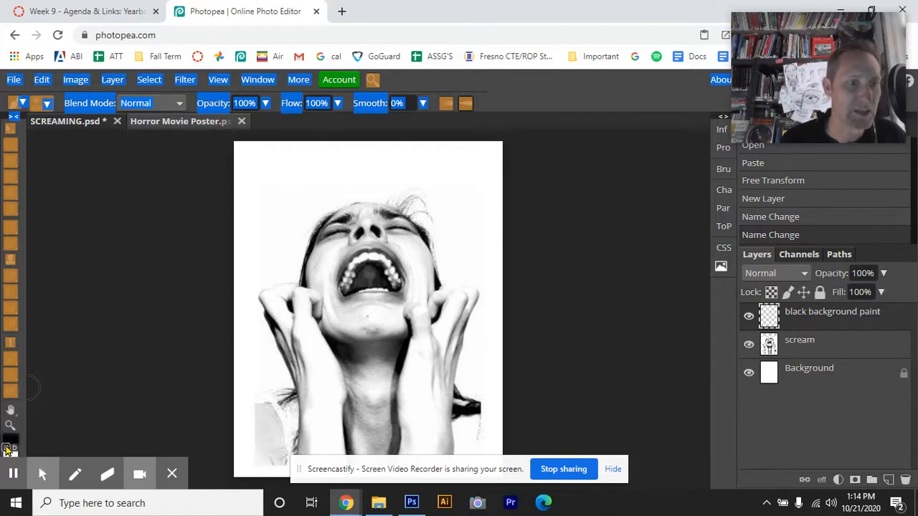
# Paint black over the white area above the head and down both sides of the face and arms
pyautogui.moveTo(280, 165)
pyautogui.mouseDown()
pyautogui.moveTo(452, 153)
pyautogui.moveTo(279, 152)
pyautogui.moveTo(534, 150)
pyautogui.moveTo(479, 152)
pyautogui.moveTo(455, 230)
pyautogui.moveTo(425, 225)
pyautogui.moveTo(404, 199)
pyautogui.moveTo(365, 194)
pyautogui.moveTo(323, 199)
pyautogui.moveTo(290, 228)
pyautogui.moveTo(349, 184)
pyautogui.moveTo(527, 179)
pyautogui.moveTo(167, 178)
pyautogui.mouseUp()
pyautogui.moveTo(230, 186)
pyautogui.mouseDown()
pyautogui.moveTo(257, 217)
pyautogui.moveTo(268, 197)
pyautogui.moveTo(295, 183)
pyautogui.moveTo(305, 189)
pyautogui.moveTo(287, 233)
pyautogui.moveTo(301, 207)
pyautogui.moveTo(290, 273)
pyautogui.moveTo(264, 275)
pyautogui.moveTo(248, 290)
pyautogui.moveTo(270, 383)
pyautogui.moveTo(225, 251)
pyautogui.moveTo(261, 241)
pyautogui.moveTo(254, 262)
pyautogui.moveTo(269, 247)
pyautogui.moveTo(282, 181)
pyautogui.moveTo(365, 167)
pyautogui.moveTo(328, 179)
pyautogui.moveTo(437, 186)
pyautogui.moveTo(486, 231)
pyautogui.mouseUp()
pyautogui.moveTo(435, 211); pyautogui.dragTo(460, 287)
pyautogui.moveTo(482, 257)
pyautogui.mouseDown()
pyautogui.moveTo(503, 285)
pyautogui.moveTo(475, 360)
pyautogui.moveTo(475, 327)
pyautogui.moveTo(498, 289)
pyautogui.moveTo(495, 263)
pyautogui.moveTo(456, 242)
pyautogui.moveTo(448, 217)
pyautogui.moveTo(491, 239)
pyautogui.moveTo(484, 187)
pyautogui.moveTo(499, 184)
pyautogui.moveTo(515, 240)
pyautogui.moveTo(502, 259)
pyautogui.moveTo(467, 272)
pyautogui.moveTo(521, 262)
pyautogui.mouseUp()
pyautogui.moveTo(442, 206); pyautogui.dragTo(368, 177)
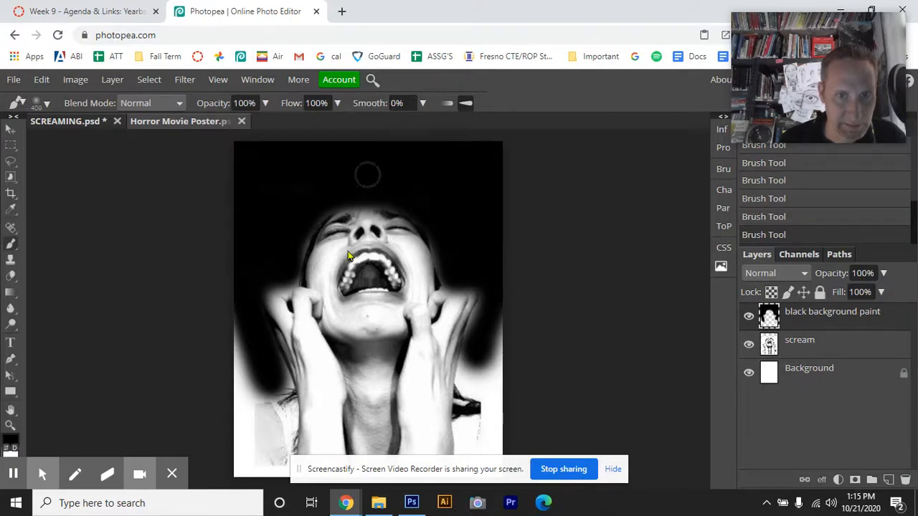
# Paint black over the shoulders, the bottom edge and the remaining white areas beside the arms
pyautogui.moveTo(291, 404)
pyautogui.mouseDown()
pyautogui.moveTo(263, 441)
pyautogui.moveTo(251, 358)
pyautogui.moveTo(242, 466)
pyautogui.moveTo(240, 416)
pyautogui.moveTo(269, 373)
pyautogui.moveTo(287, 464)
pyautogui.moveTo(414, 477)
pyautogui.mouseUp()
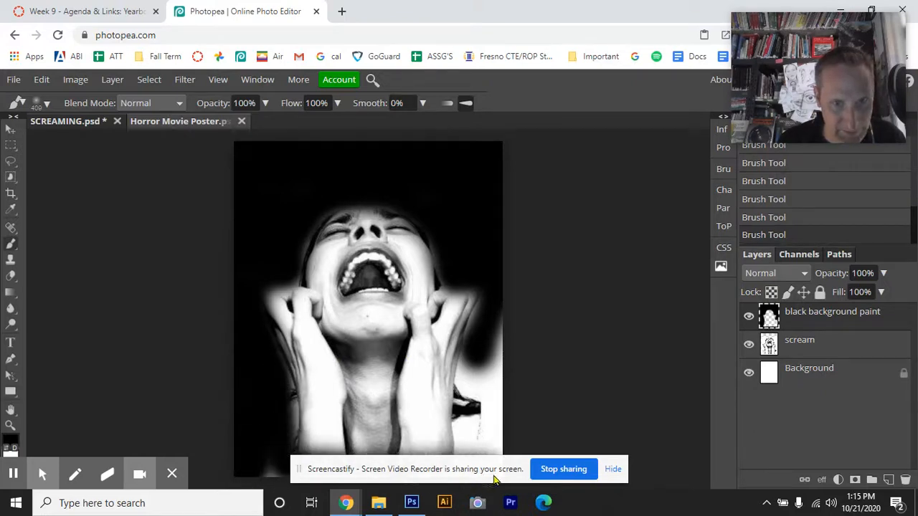
pyautogui.moveTo(266, 471)
pyautogui.mouseDown()
pyautogui.moveTo(293, 484)
pyautogui.moveTo(428, 475)
pyautogui.mouseUp()
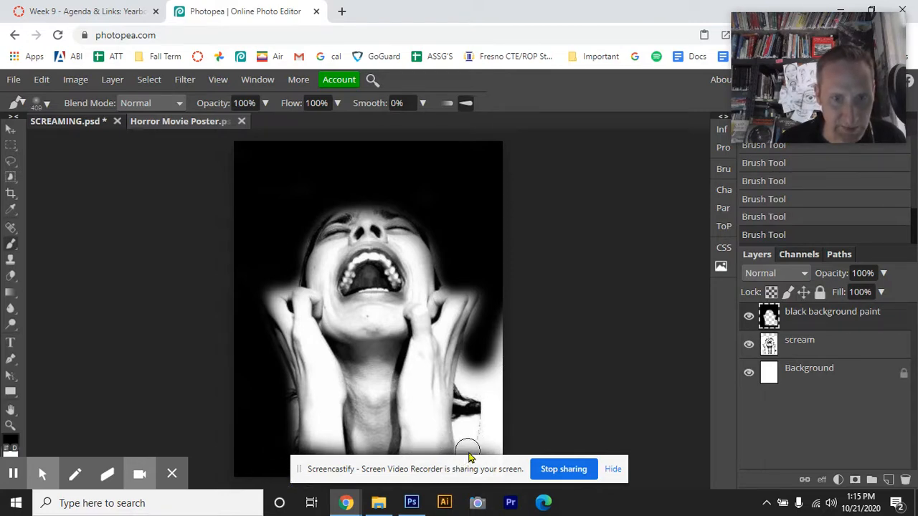
pyautogui.moveTo(467, 447)
pyautogui.mouseDown()
pyautogui.moveTo(526, 358)
pyautogui.moveTo(508, 406)
pyautogui.mouseUp()
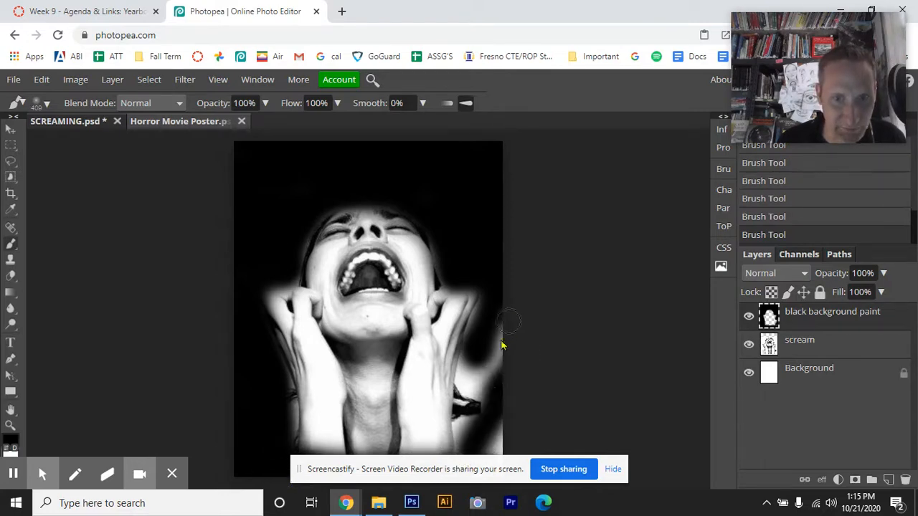
pyautogui.moveTo(502, 344)
pyautogui.mouseDown()
pyautogui.moveTo(473, 366)
pyautogui.moveTo(459, 434)
pyautogui.moveTo(467, 456)
pyautogui.moveTo(496, 343)
pyautogui.moveTo(498, 466)
pyautogui.moveTo(503, 457)
pyautogui.mouseUp()
pyautogui.moveTo(511, 320)
pyautogui.mouseDown()
pyautogui.moveTo(492, 265)
pyautogui.moveTo(519, 311)
pyautogui.moveTo(501, 262)
pyautogui.mouseUp()
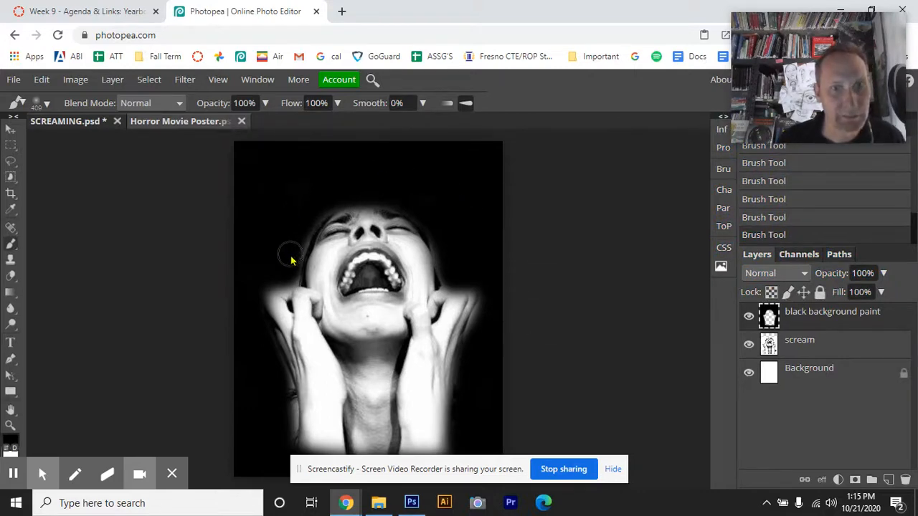
# Brush more black around the hair and the edges of the head to blend them into the background
pyautogui.moveTo(319, 211)
pyautogui.mouseDown()
pyautogui.moveTo(383, 190)
pyautogui.moveTo(450, 215)
pyautogui.moveTo(451, 273)
pyautogui.moveTo(439, 294)
pyautogui.mouseUp()
pyautogui.moveTo(294, 280); pyautogui.dragTo(306, 228)
pyautogui.moveTo(319, 182)
pyautogui.mouseDown()
pyautogui.moveTo(500, 165)
pyautogui.moveTo(495, 148)
pyautogui.mouseUp()
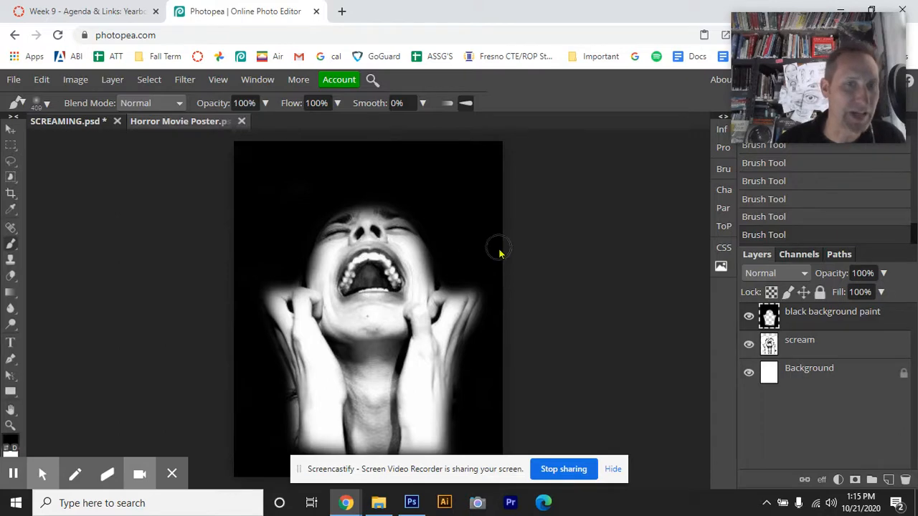
# Copy the first shattered-glass graphic from the Week 9 assignment page and paste it into the poster in Photopea
pyautogui.click(84, 12)
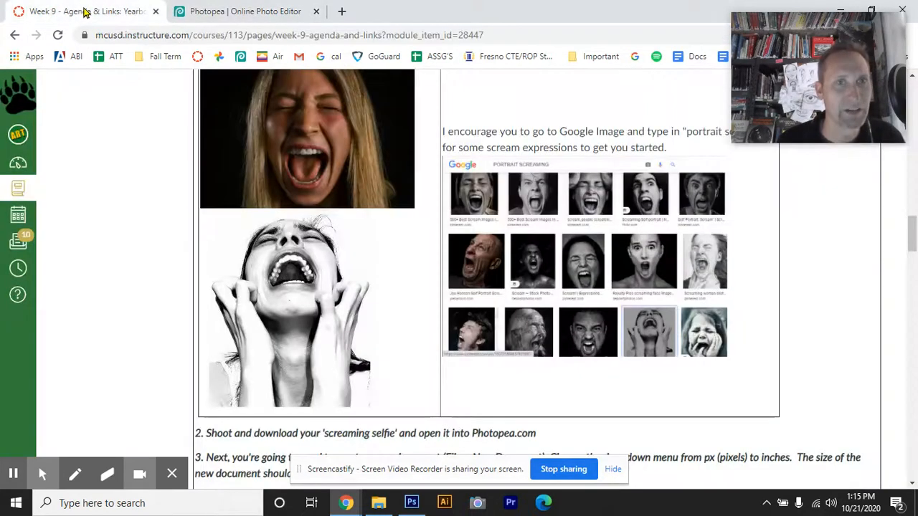
pyautogui.scroll(-5, 331, 265)
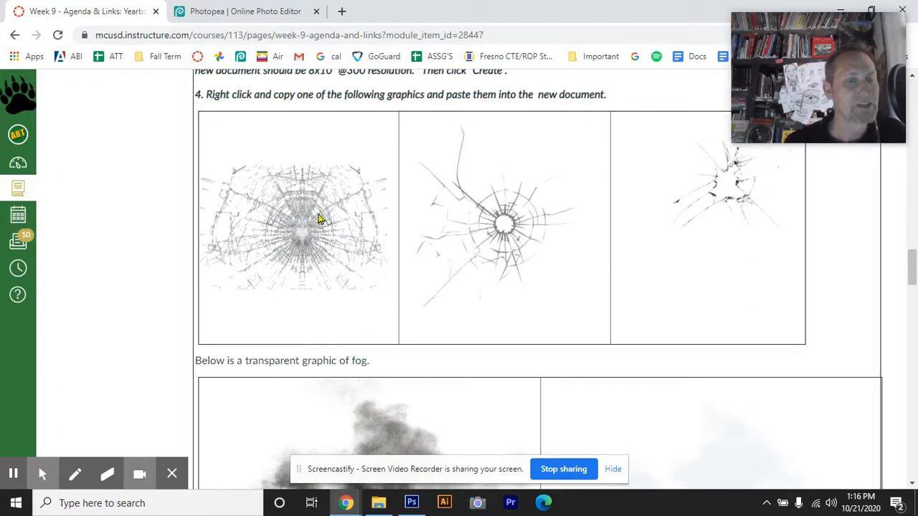
pyautogui.scroll(1, 398, 204)
pyautogui.scroll(-1, 402, 213)
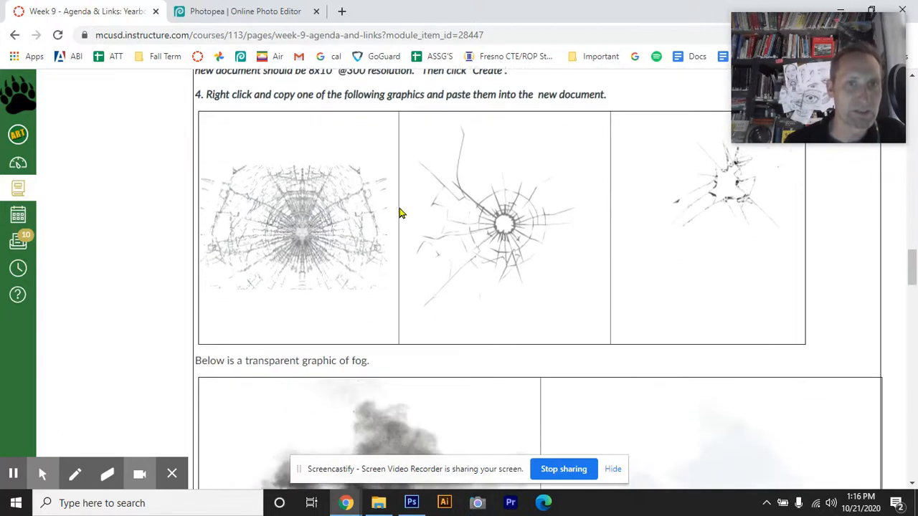
pyautogui.rightClick(302, 201)
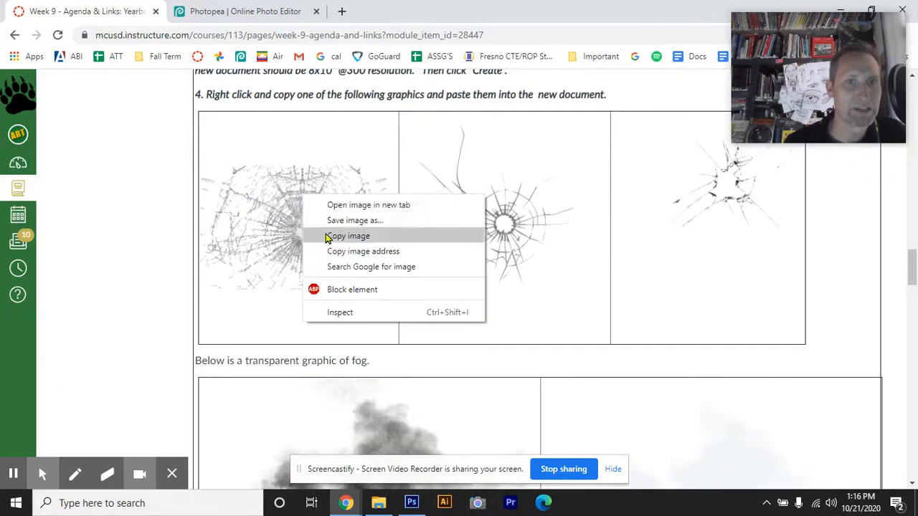
pyautogui.click(328, 237)
pyautogui.click(257, 12)
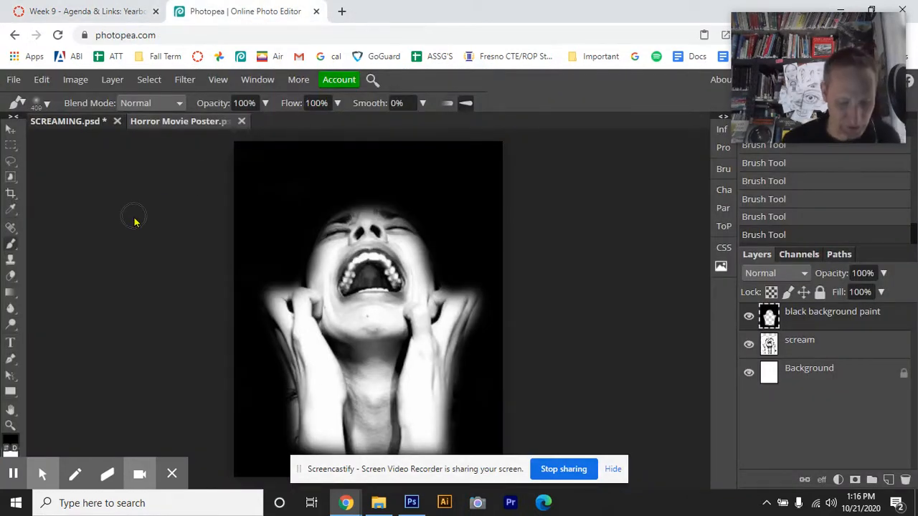
pyautogui.hotkey('ctrl', 'v')
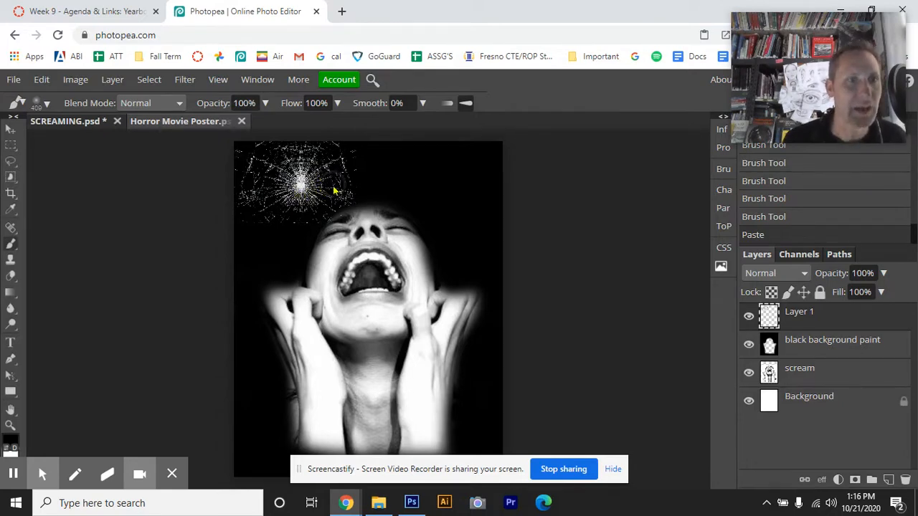
# Scale the shattered-glass layer to 372% with Free Transform and place its impact point beside the neck, over the raised hand's forearm
pyautogui.click(42, 84)
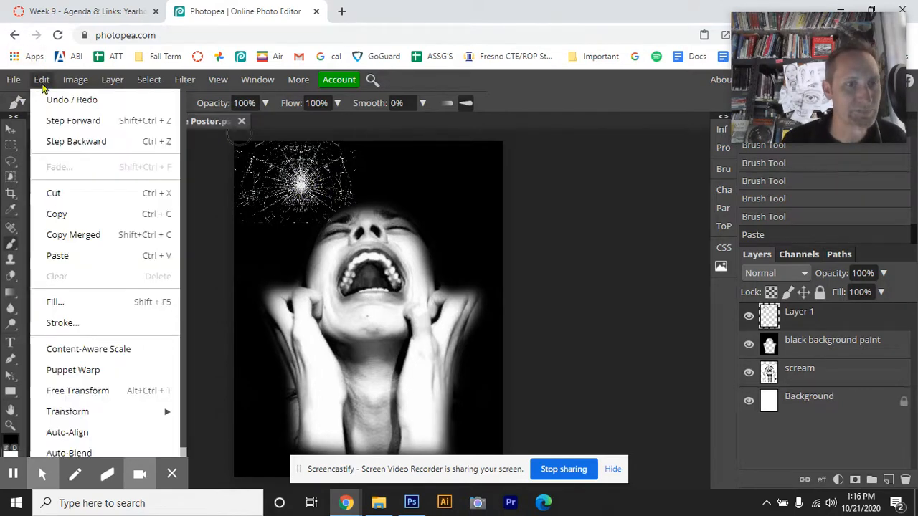
pyautogui.moveTo(117, 412)
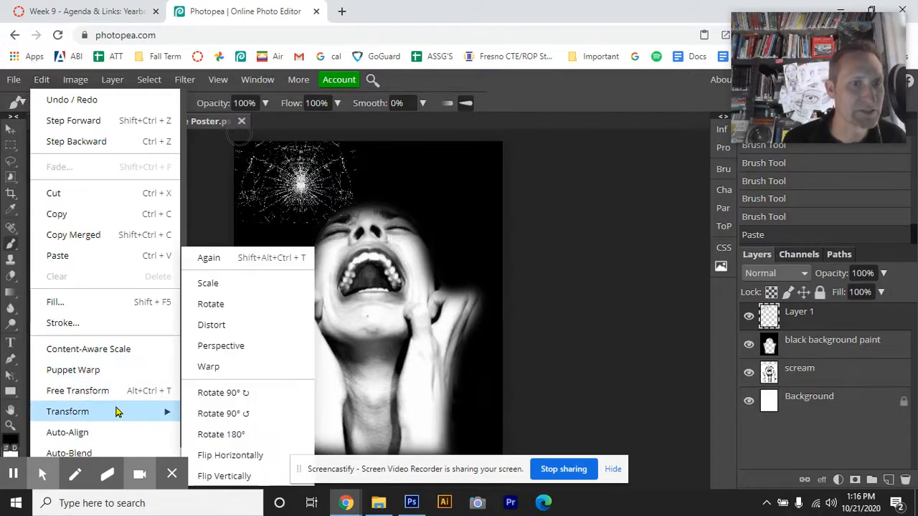
pyautogui.click(118, 393)
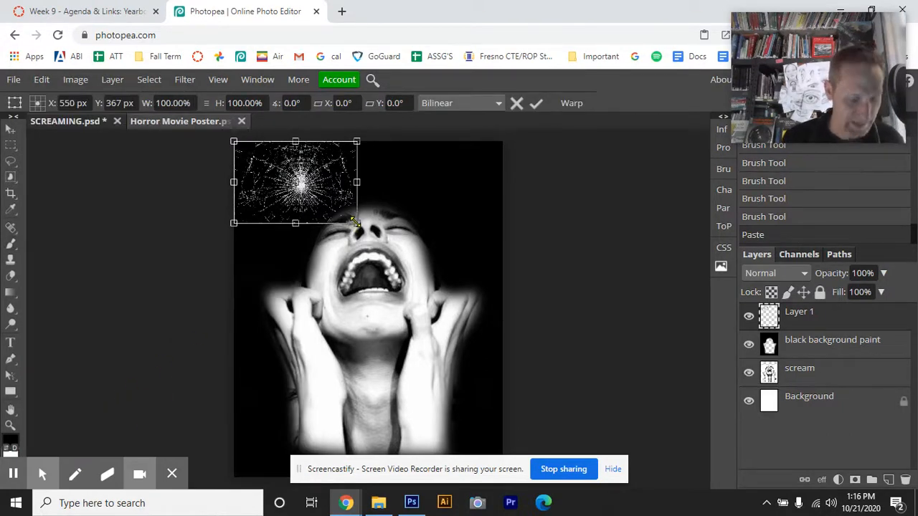
pyautogui.moveTo(354, 222); pyautogui.dragTo(717, 515)
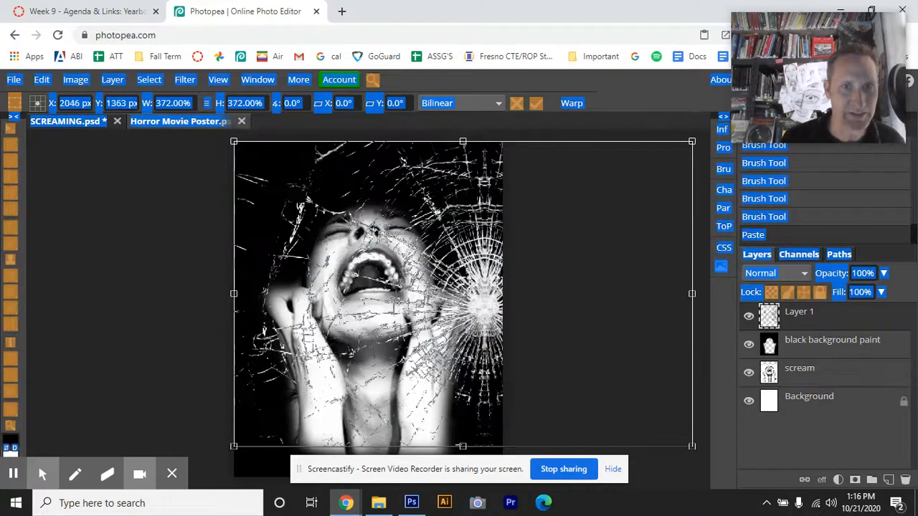
pyautogui.moveTo(479, 317); pyautogui.dragTo(462, 356)
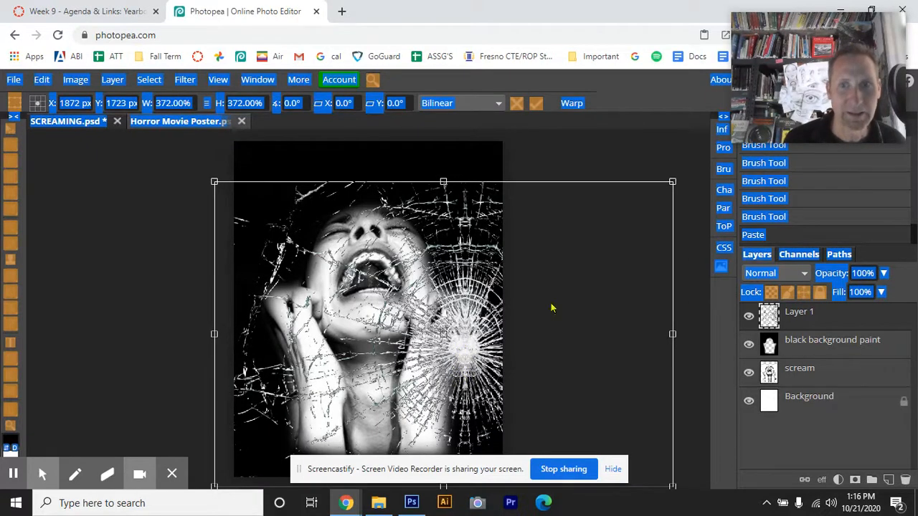
pyautogui.press('Return')
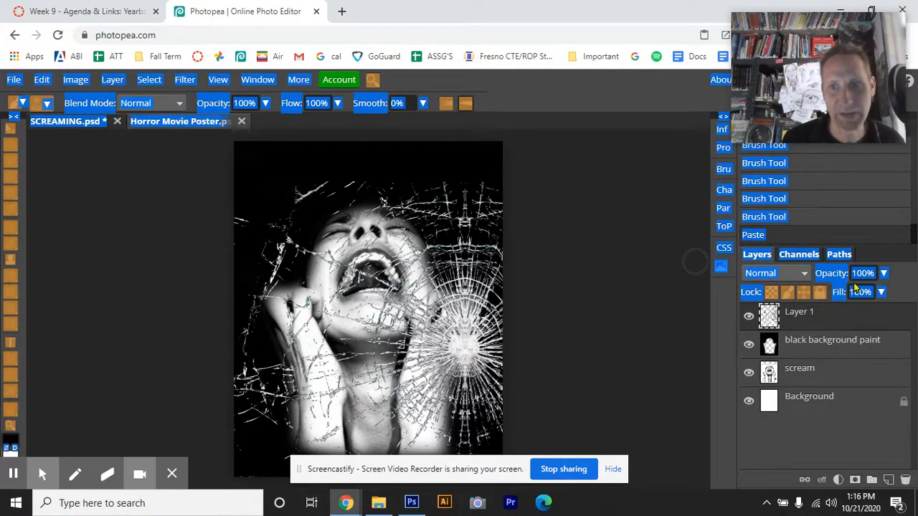
pyautogui.click(690, 320)
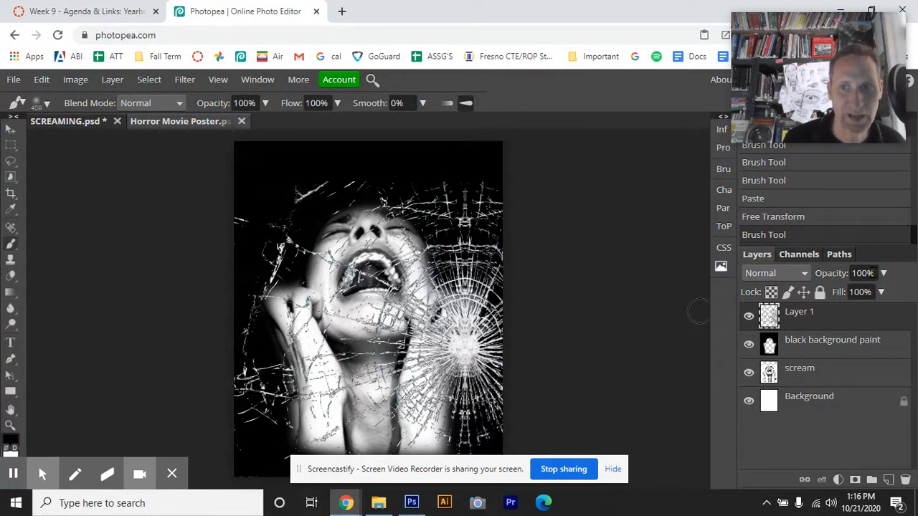
# Lower the opacity of the large shattered-glass layer to 22%
pyautogui.click(884, 278)
pyautogui.moveTo(888, 293); pyautogui.dragTo(834, 300)
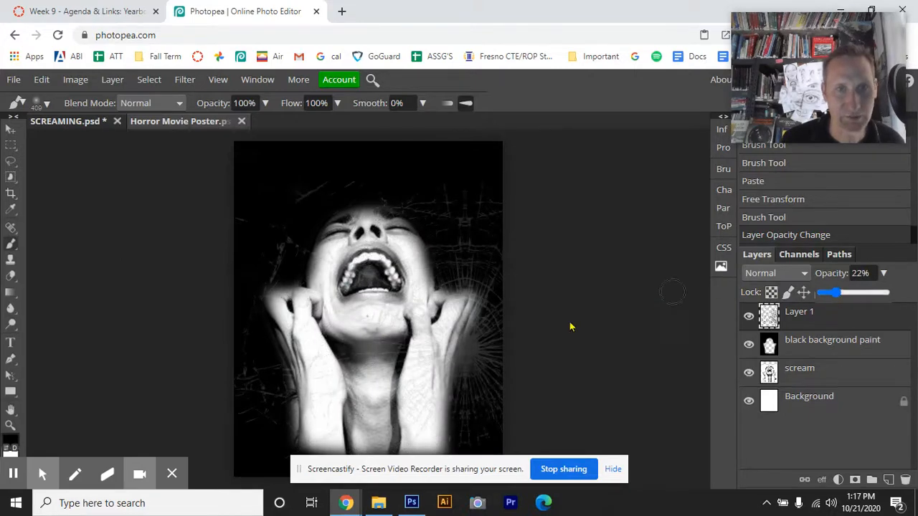
# Copy the second glass graphic, with the round bullet hole, from the Week 9 assignment page and paste it into the poster in Photopea
pyautogui.click(63, 13)
pyautogui.rightClick(484, 209)
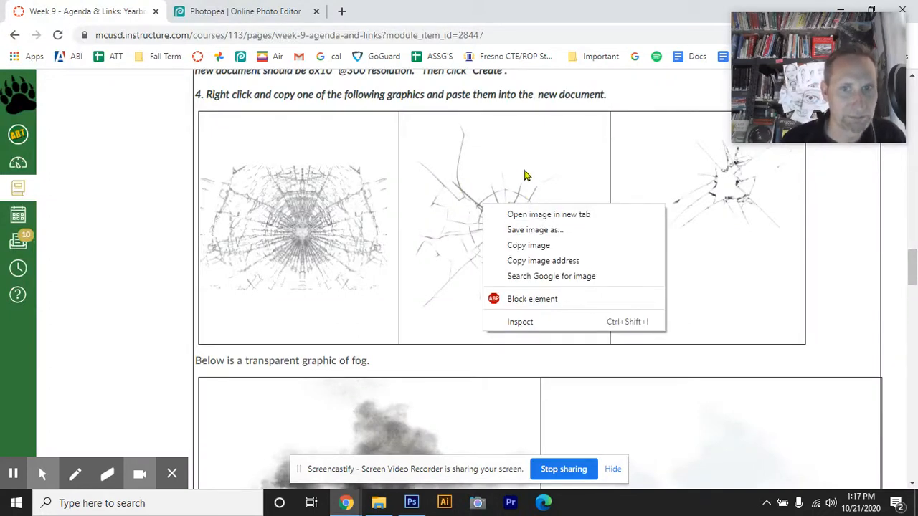
pyautogui.click(542, 246)
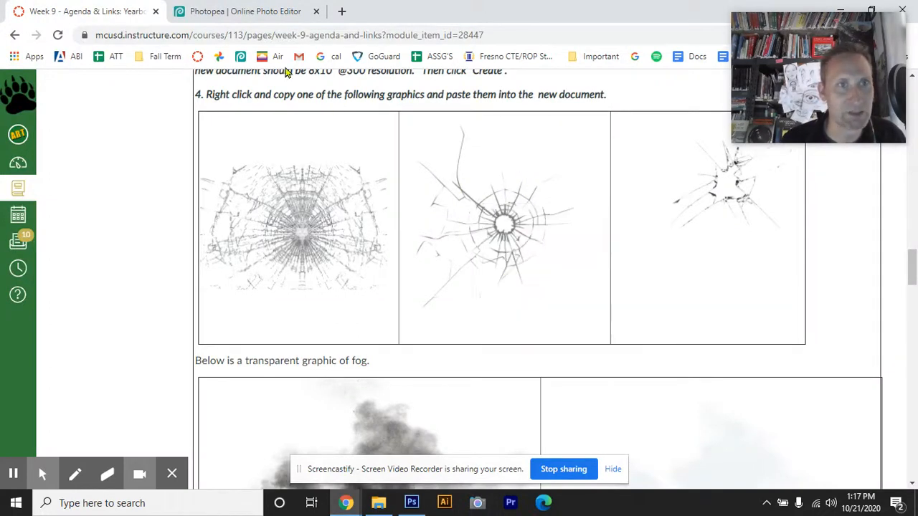
pyautogui.click(265, 12)
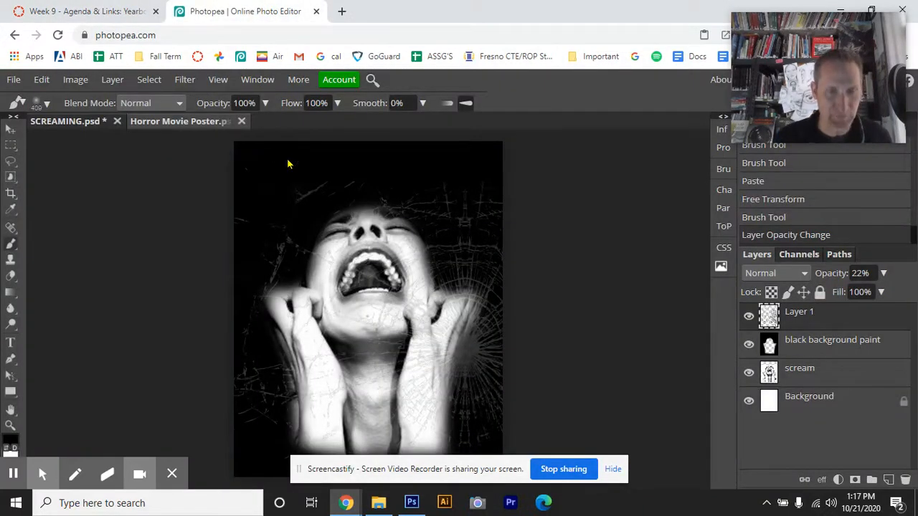
pyautogui.hotkey('ctrl', 'v')
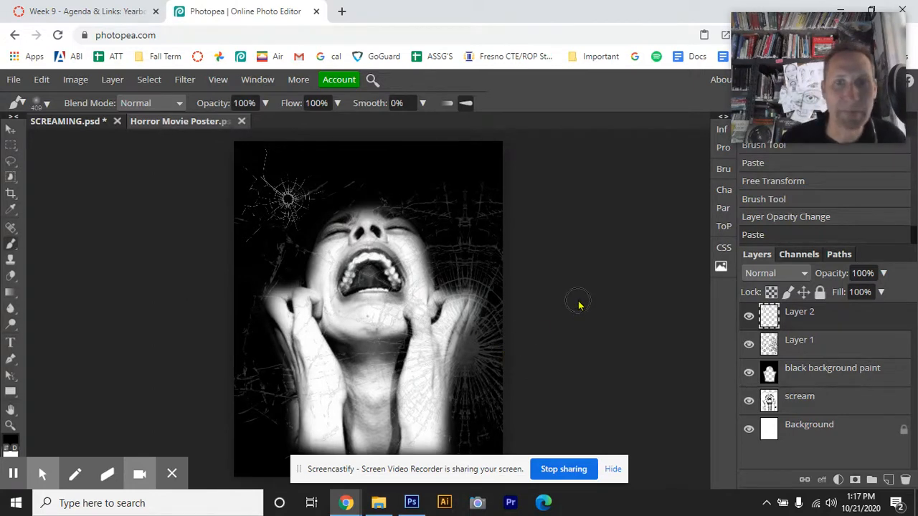
# Copy the "fog white" graphic from the Week 9 assignment page and paste it into the poster in Photopea
pyautogui.click(107, 14)
pyautogui.scroll(-2, 505, 287)
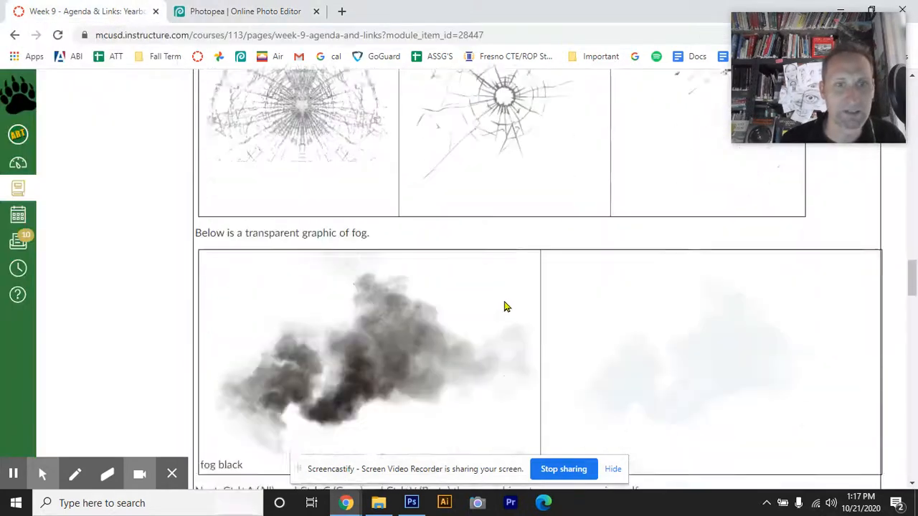
pyautogui.scroll(-1, 506, 307)
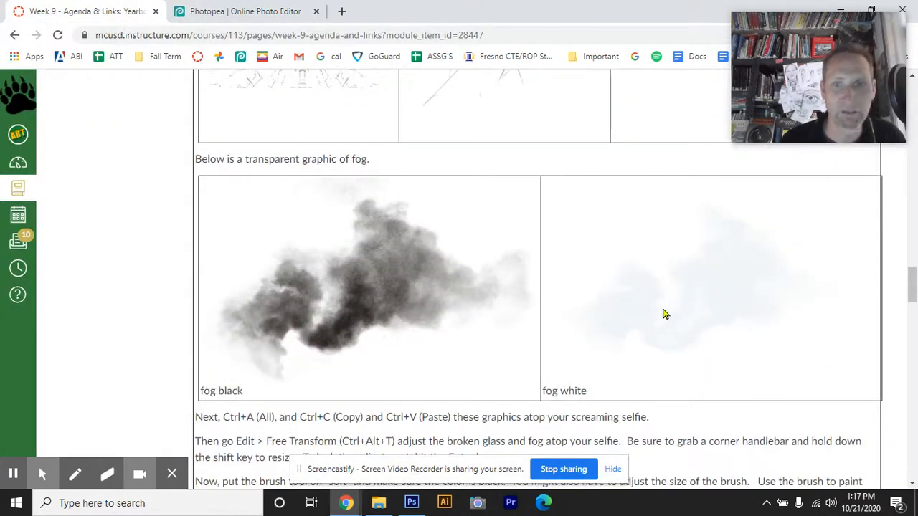
pyautogui.rightClick(710, 284)
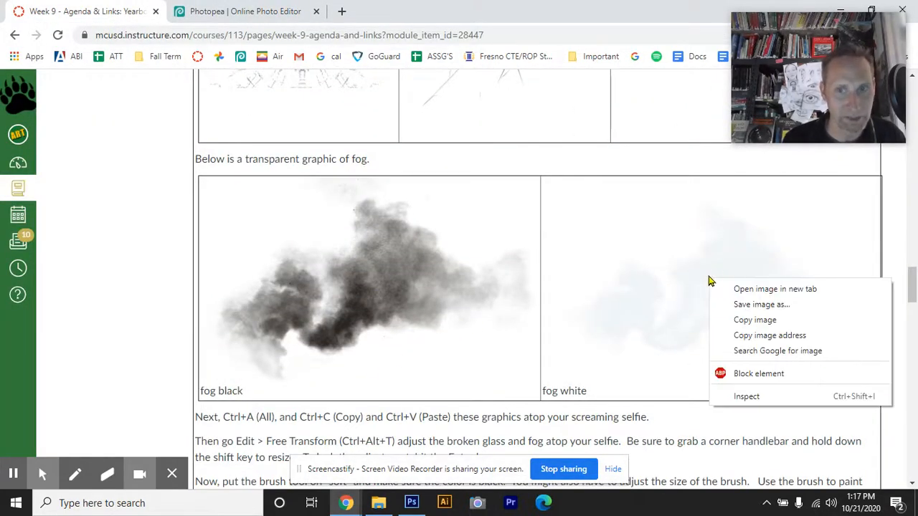
pyautogui.click(753, 320)
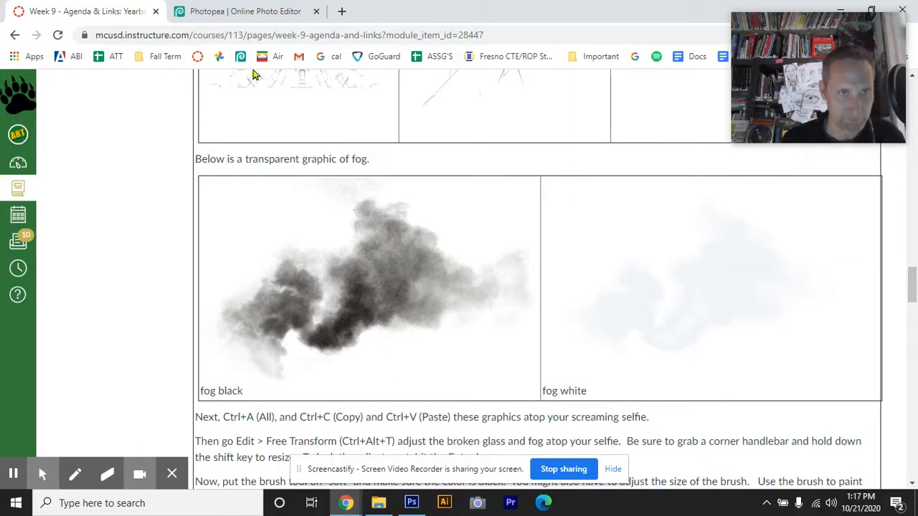
pyautogui.click(251, 11)
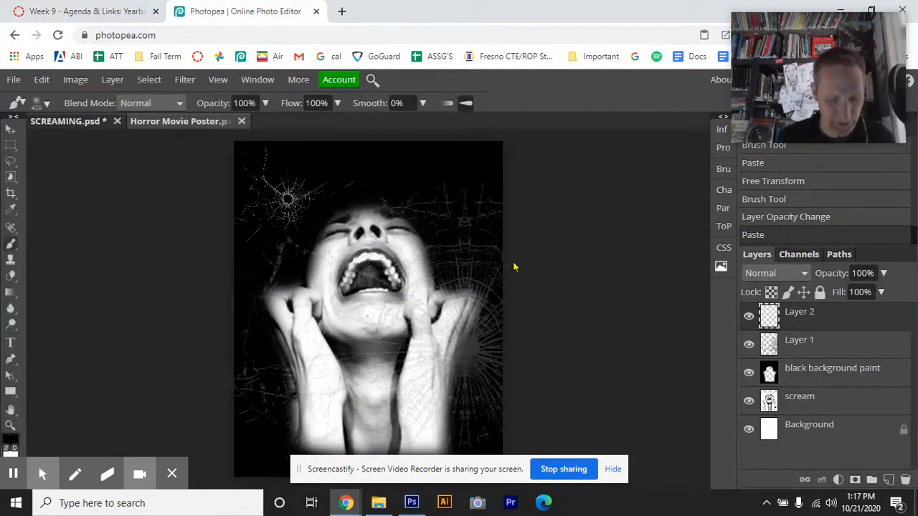
pyautogui.hotkey('ctrl', 'v')
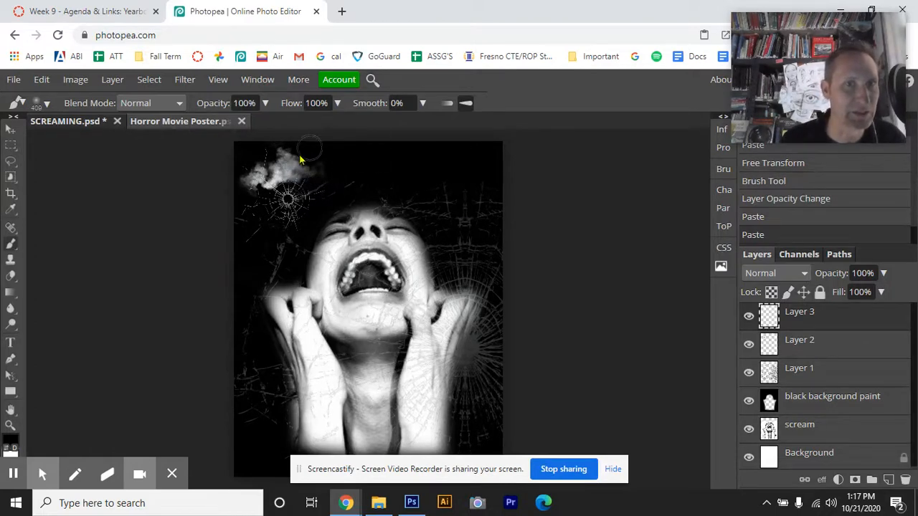
# Scale the white fog to about 356% with Free Transform and place it beside the face in the poster's upper-right area
pyautogui.click(41, 79)
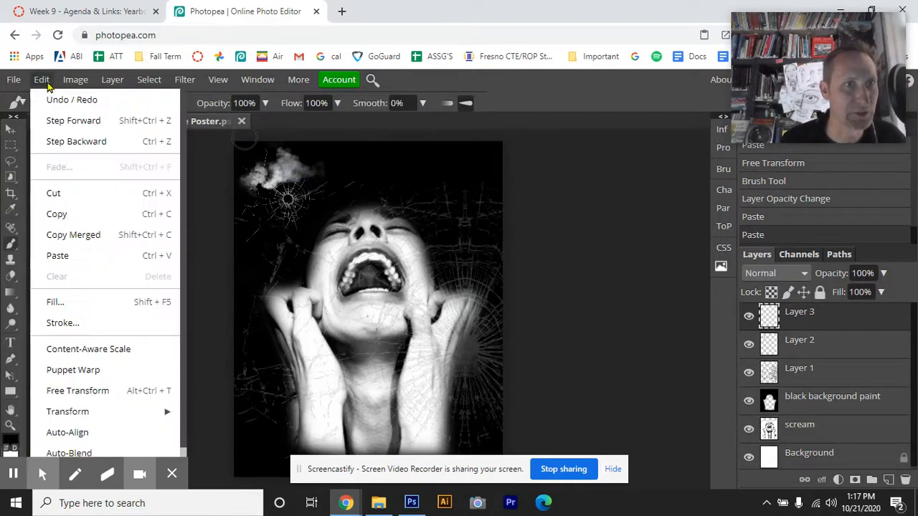
pyautogui.click(114, 392)
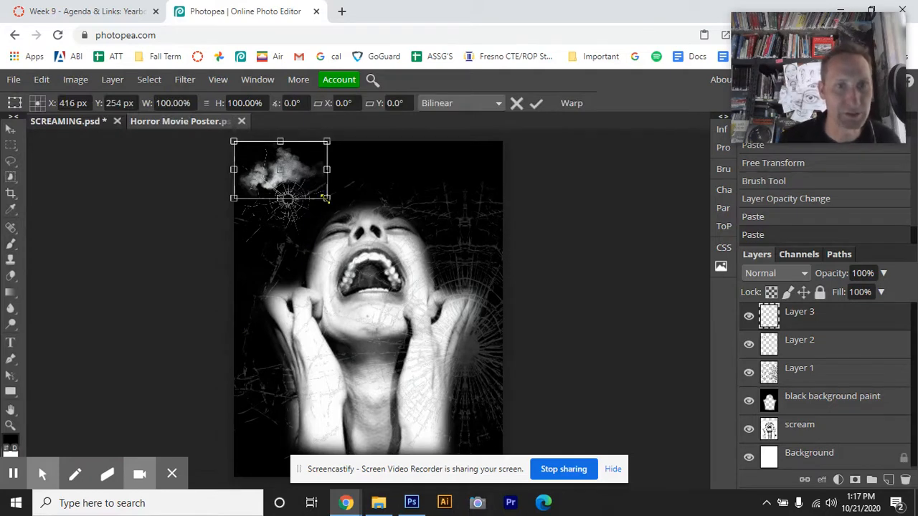
pyautogui.moveTo(327, 198); pyautogui.dragTo(565, 343)
pyautogui.moveTo(440, 263); pyautogui.dragTo(463, 240)
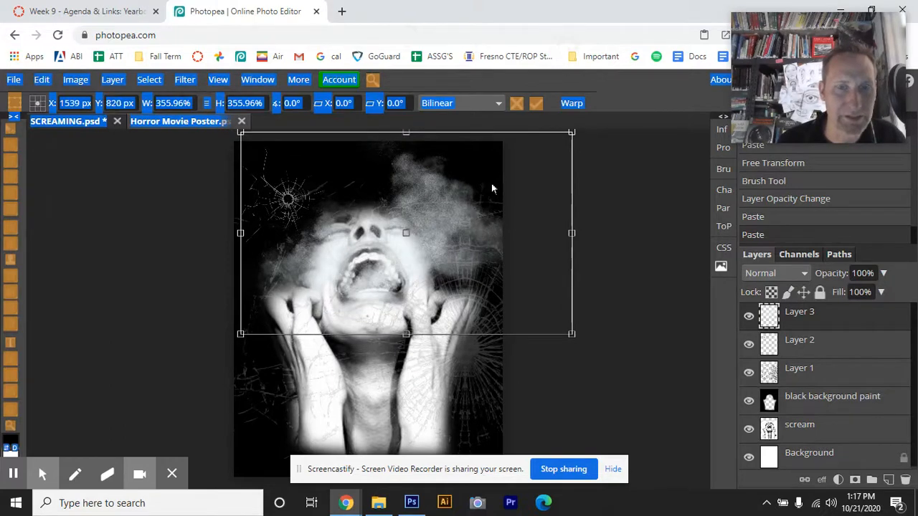
pyautogui.moveTo(492, 184); pyautogui.dragTo(529, 241)
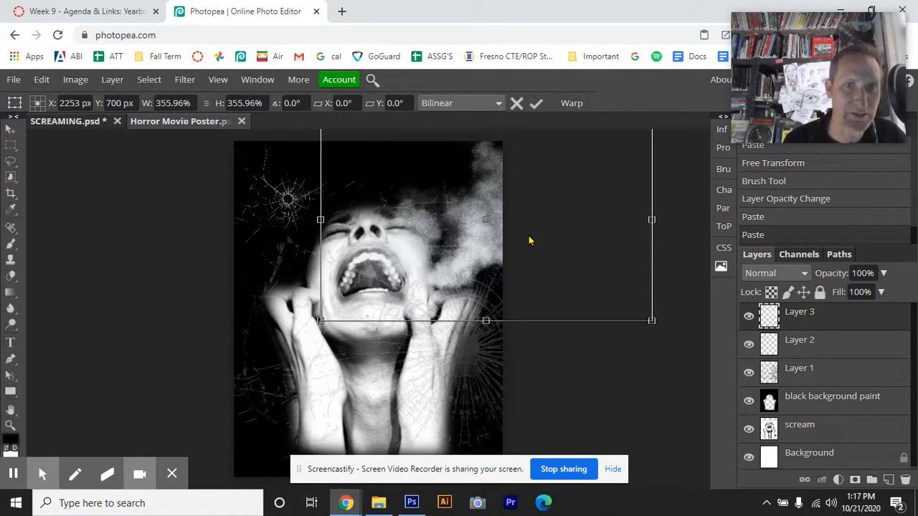
pyautogui.press('Return')
pyautogui.press('b')
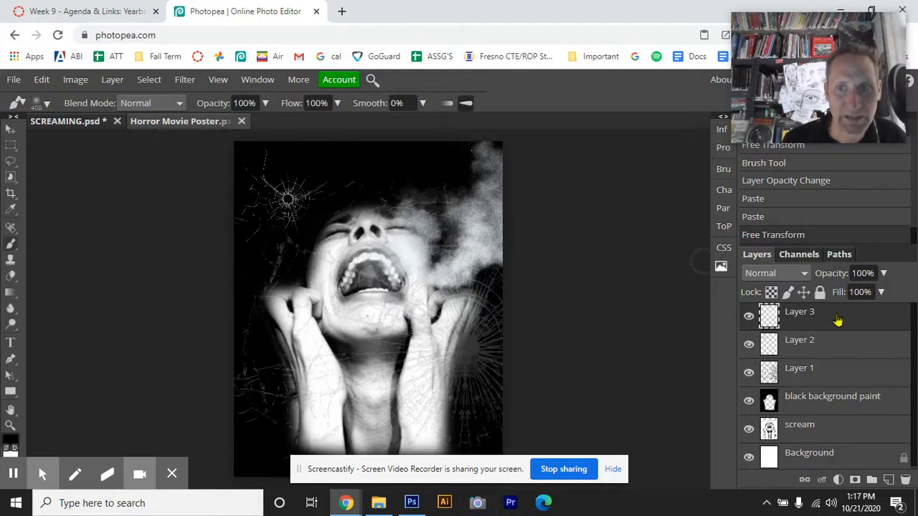
# Rename the white fog's layer as "fog layer" and set its opacity to 25%
pyautogui.doubleClick(799, 312)
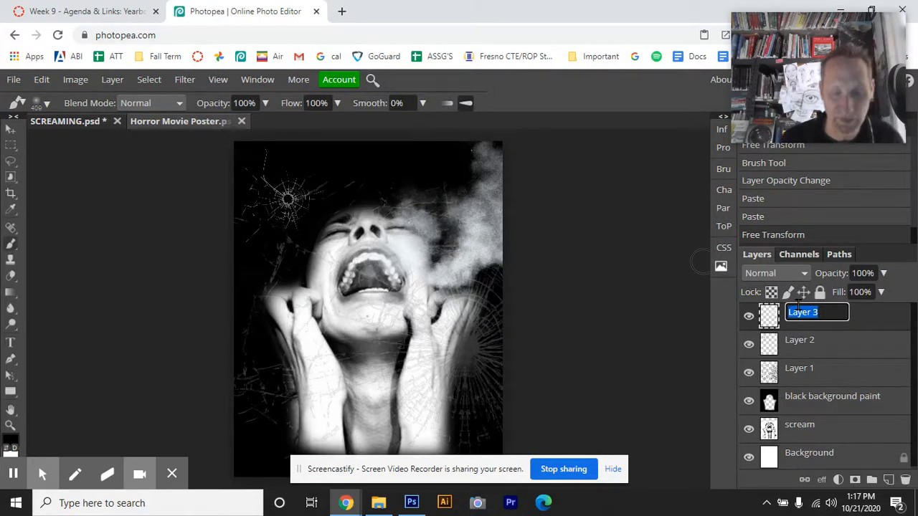
pyautogui.write('go')
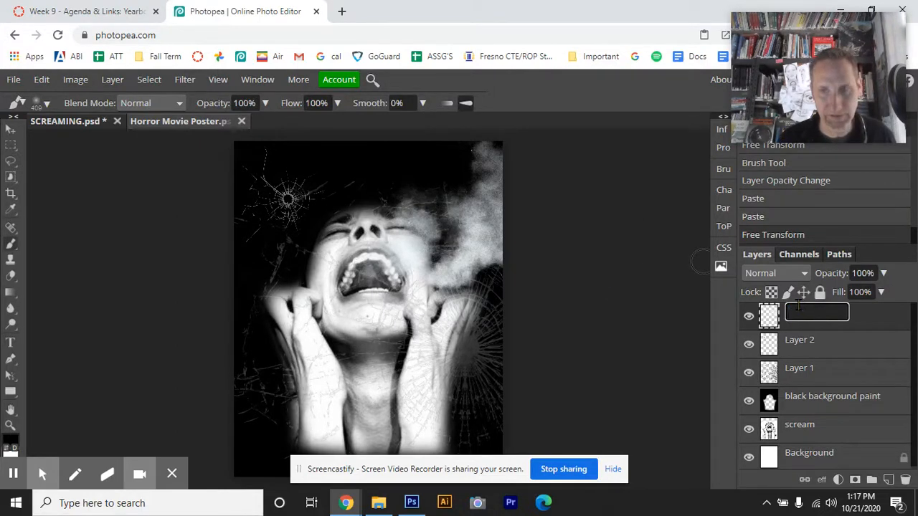
pyautogui.write('fog layer')
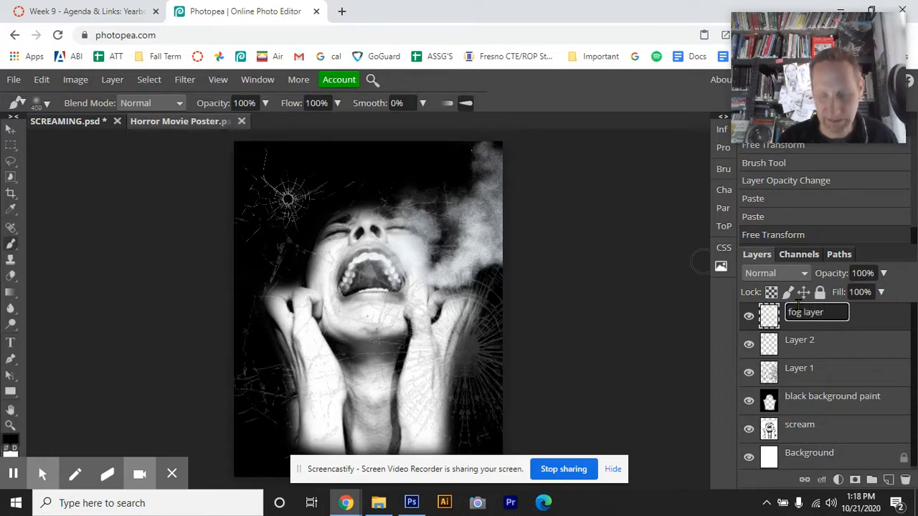
pyautogui.press('Return')
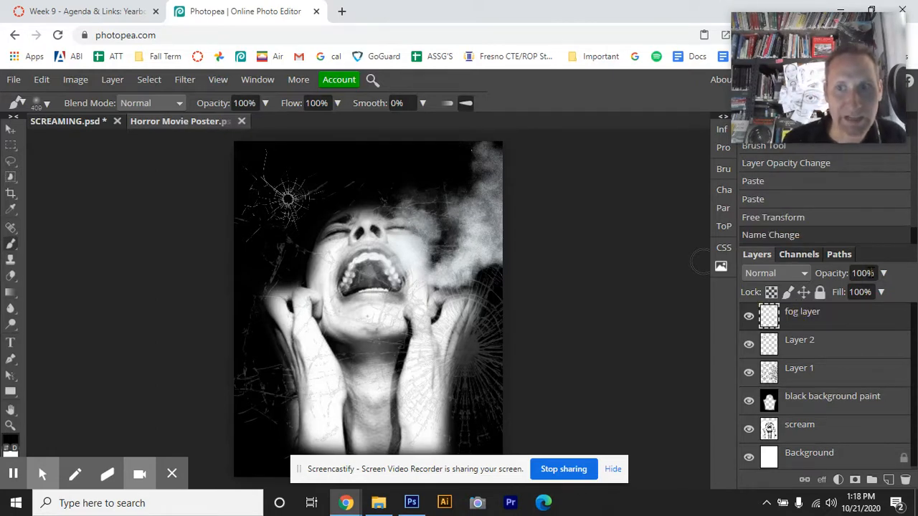
pyautogui.click(884, 274)
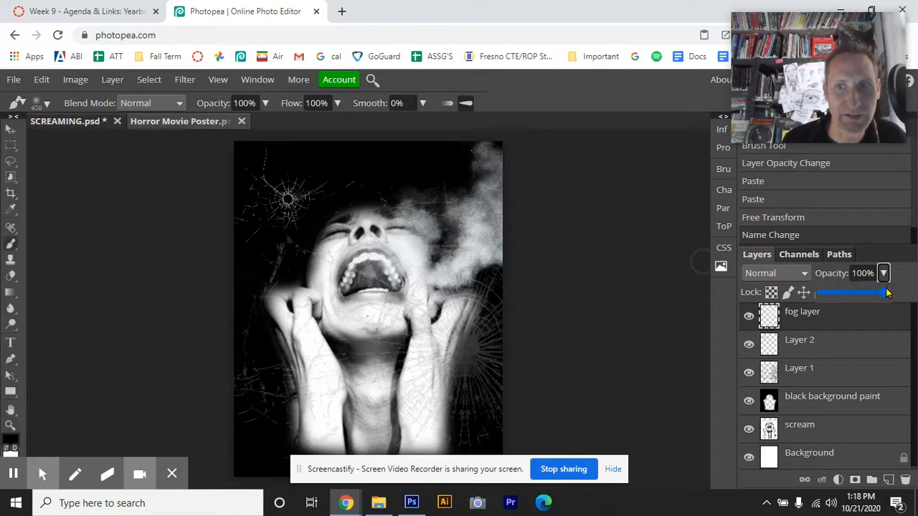
pyautogui.moveTo(888, 292); pyautogui.dragTo(841, 302)
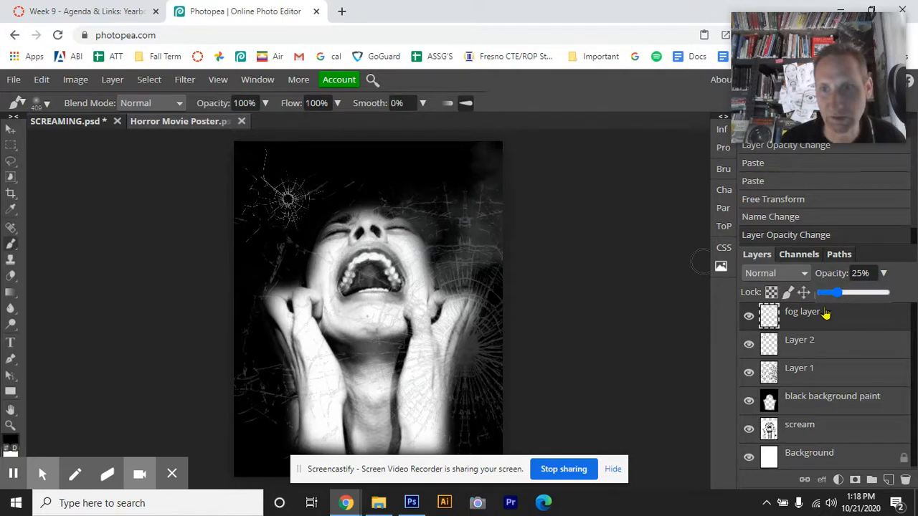
# Duplicate the entire fog layer by copy and paste, and move the copy beside the forearm in the poster's lower-left corner
pyautogui.click(834, 320)
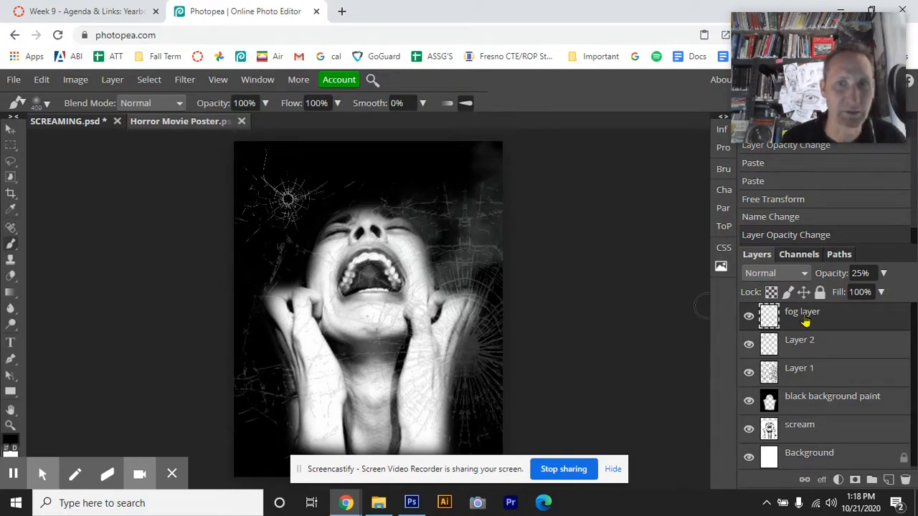
pyautogui.hotkey('ctrl', 'a')
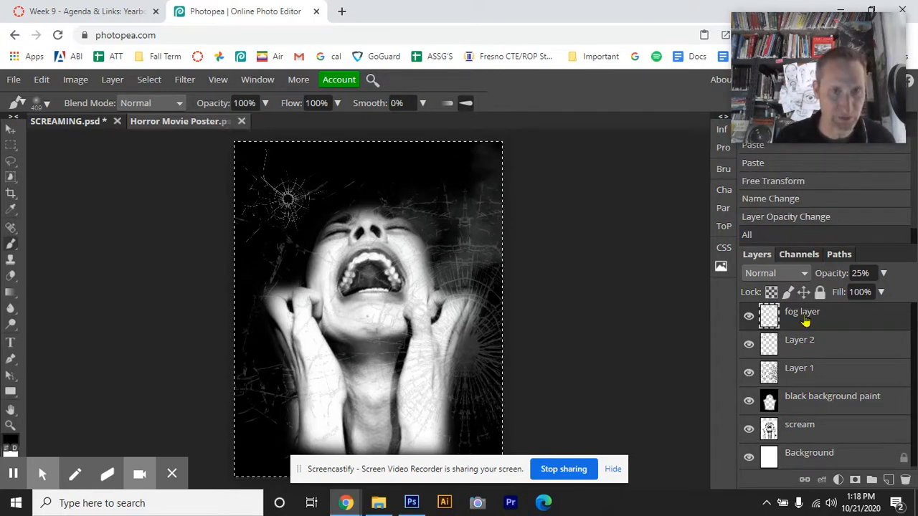
pyautogui.hotkey('ctrl', 'v')
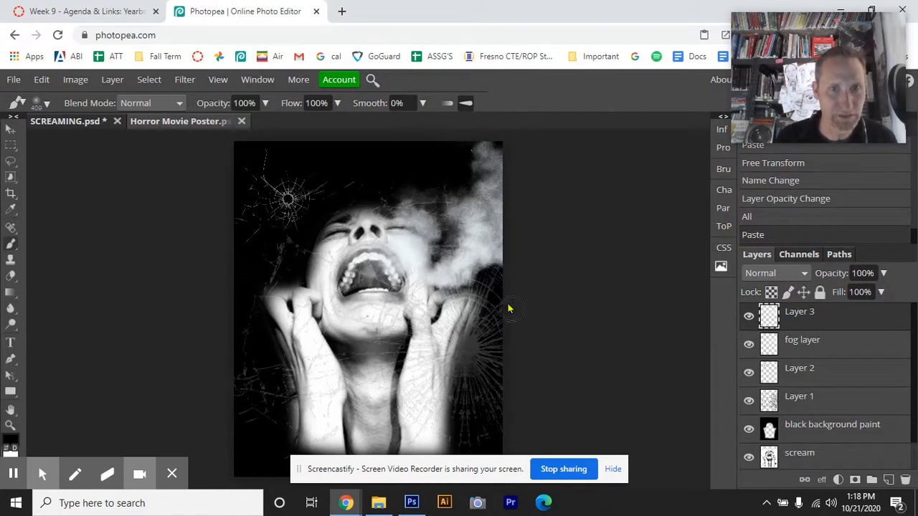
pyautogui.click(11, 131)
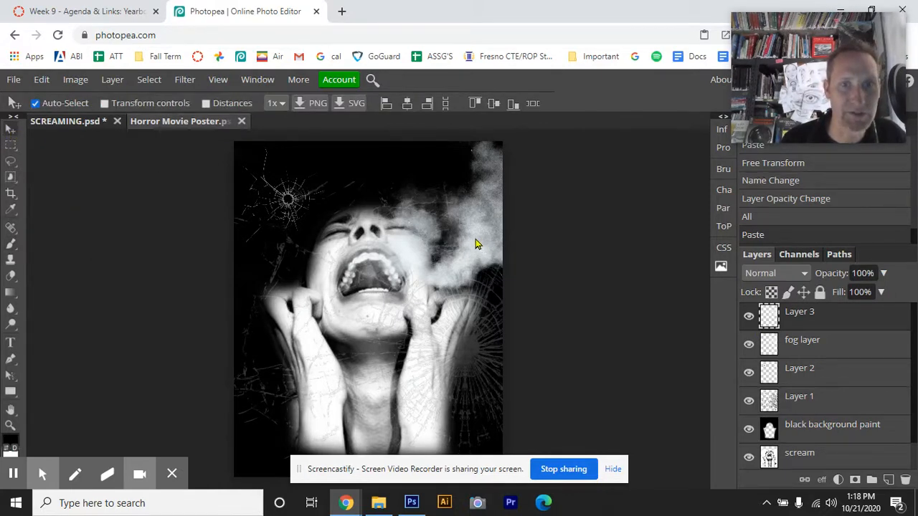
pyautogui.moveTo(476, 242); pyautogui.dragTo(289, 389)
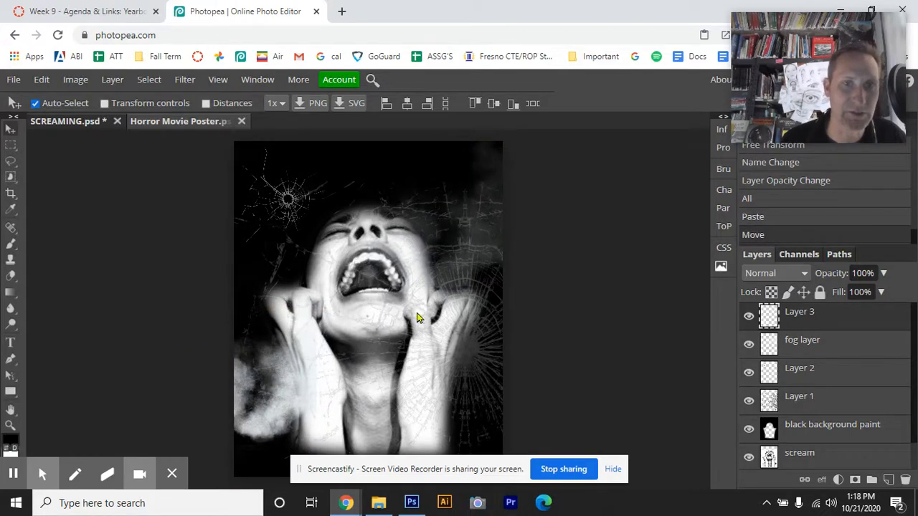
# Set the fog copy's opacity to 39% and shift it slightly downward beside the forearm
pyautogui.click(883, 273)
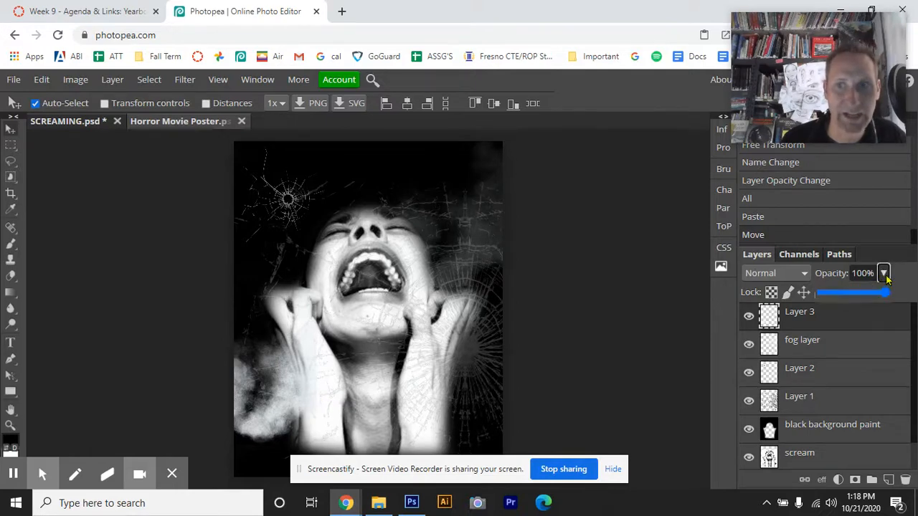
pyautogui.moveTo(880, 290); pyautogui.dragTo(849, 298)
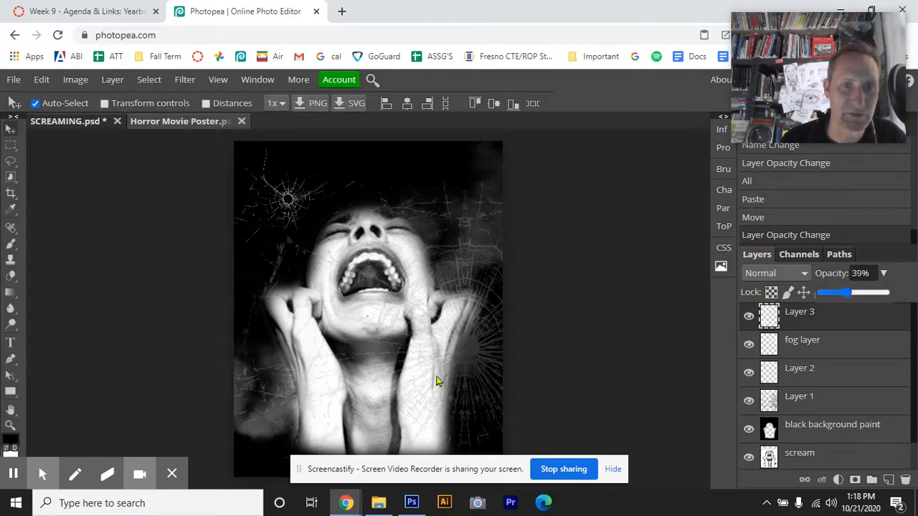
pyautogui.moveTo(271, 417); pyautogui.dragTo(284, 433)
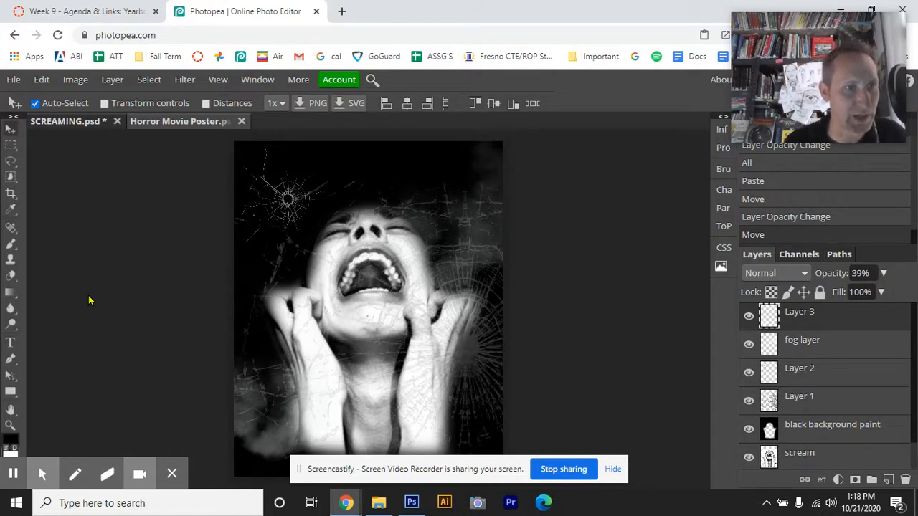
# Set the Type tool's text color to dark red, hex a80606
pyautogui.click(11, 343)
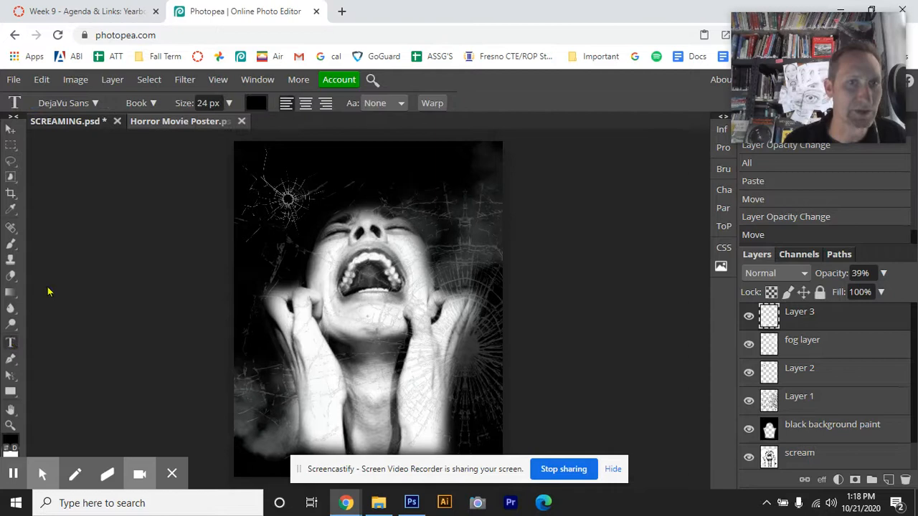
pyautogui.click(258, 104)
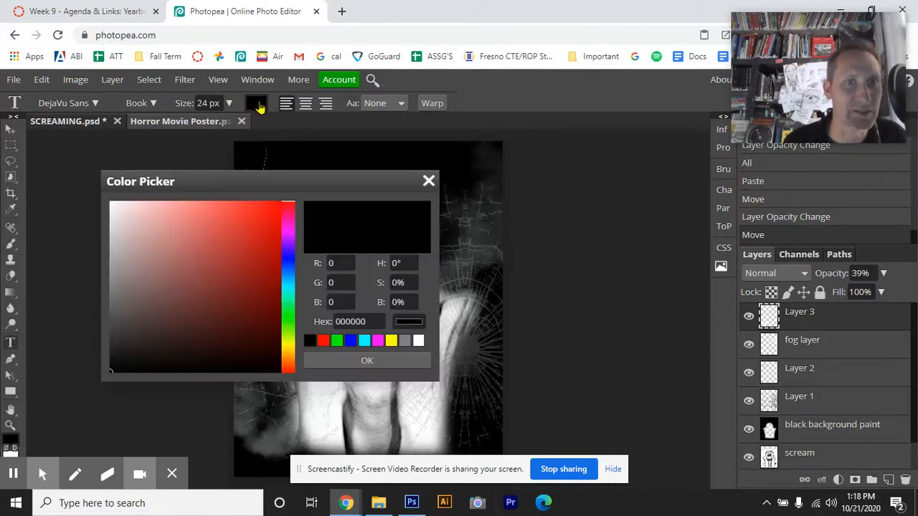
pyautogui.click(275, 260)
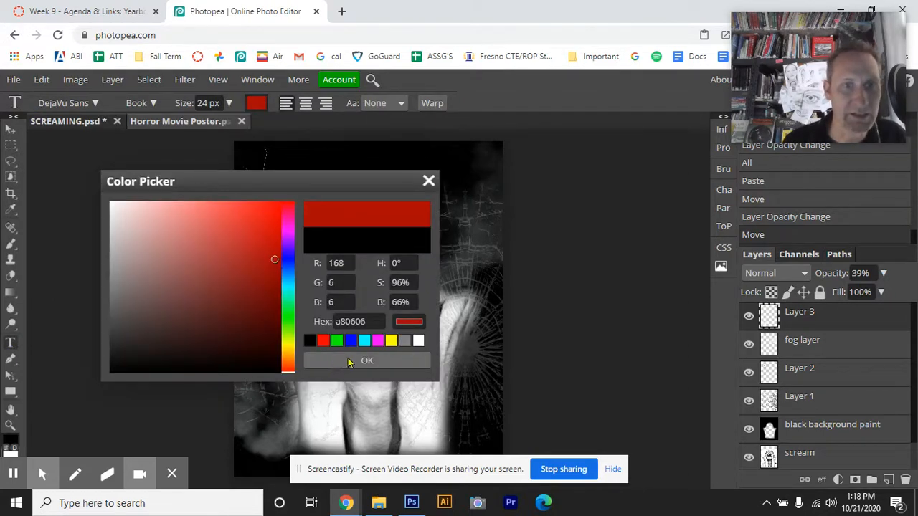
pyautogui.click(349, 362)
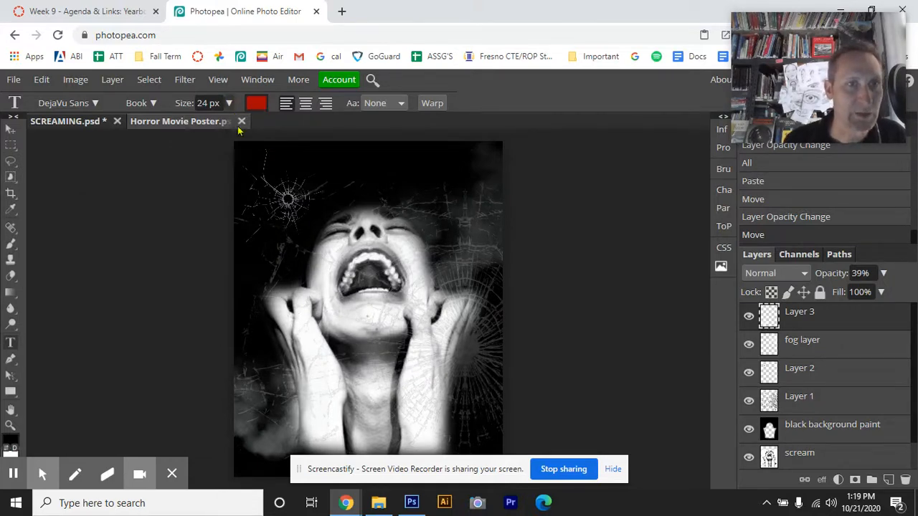
# Start a text layer in the black area above the face and set its font size to 300 px
pyautogui.click(333, 166)
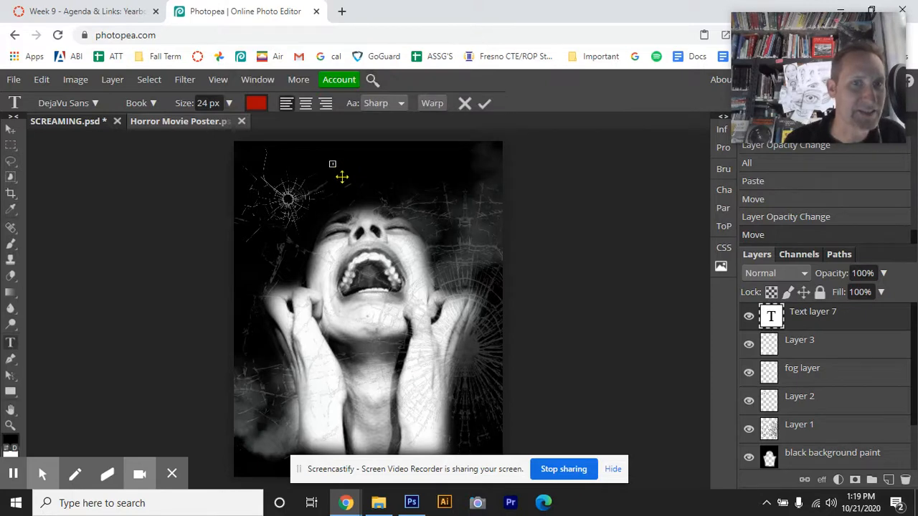
pyautogui.click(229, 103)
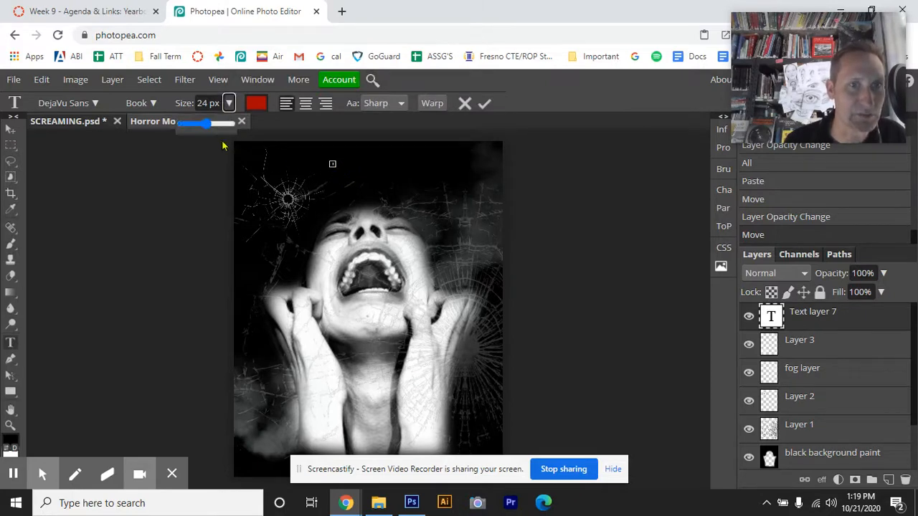
pyautogui.moveTo(208, 124); pyautogui.dragTo(244, 128)
pyautogui.click(212, 103)
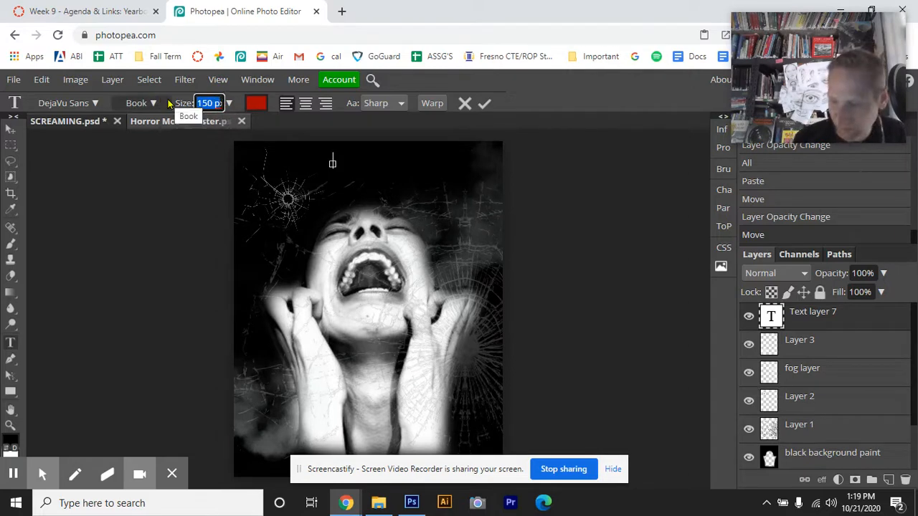
pyautogui.write('3')
pyautogui.press('BackSpace')
pyautogui.press('BackSpace')
pyautogui.press('BackSpace')
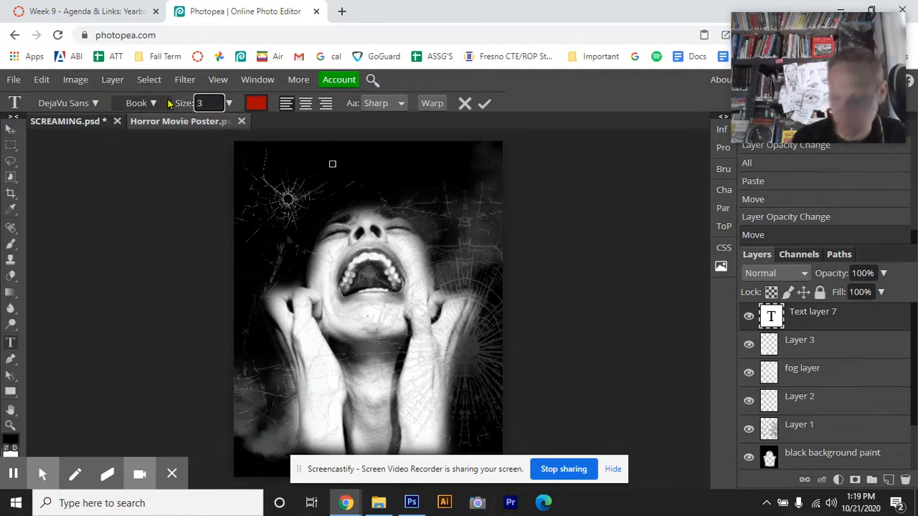
pyautogui.write('00')
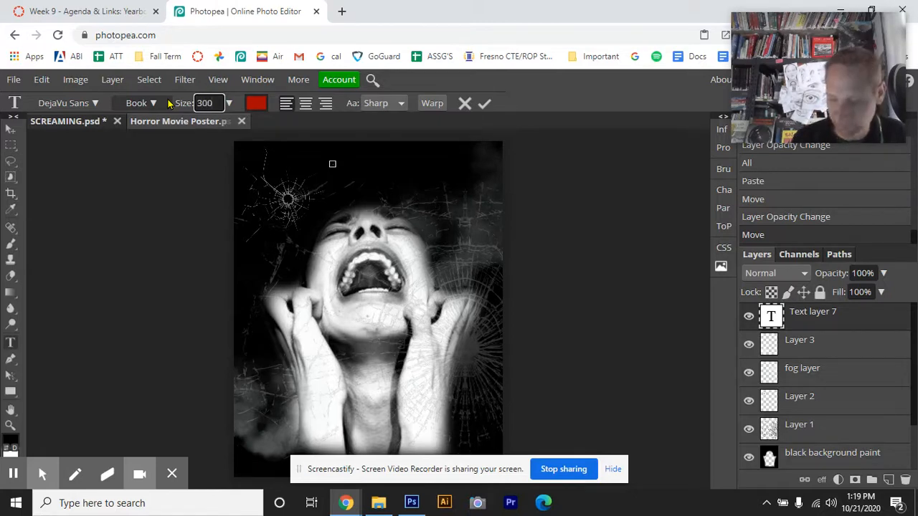
pyautogui.press('Return')
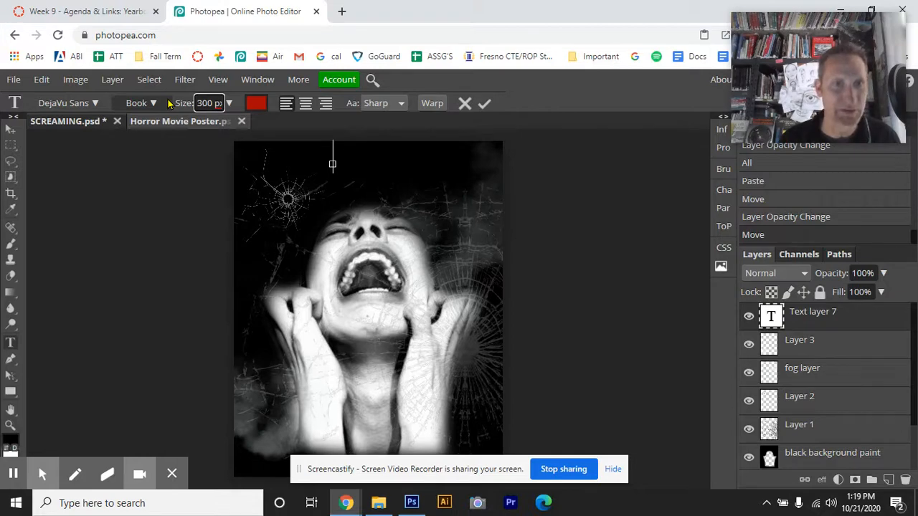
pyautogui.write('fr')
pyautogui.press('BackSpace')
pyautogui.press('BackSpace')
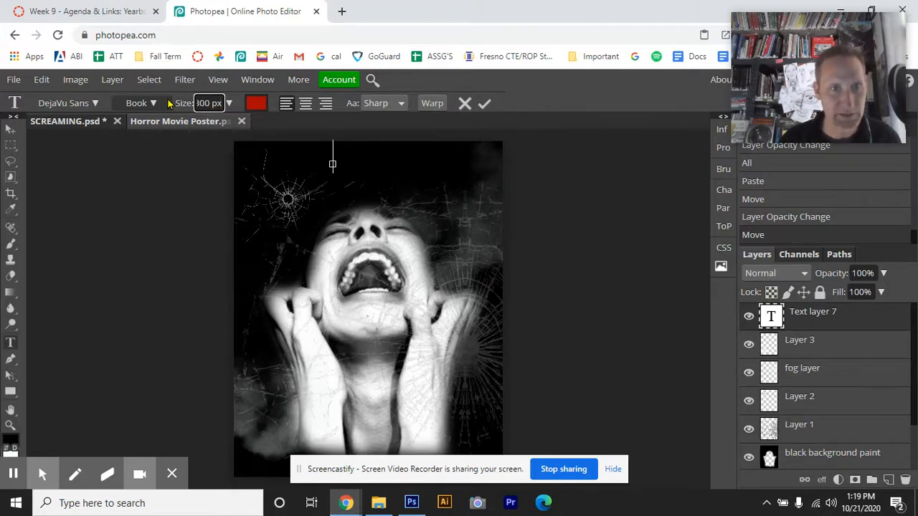
pyautogui.press('Return')
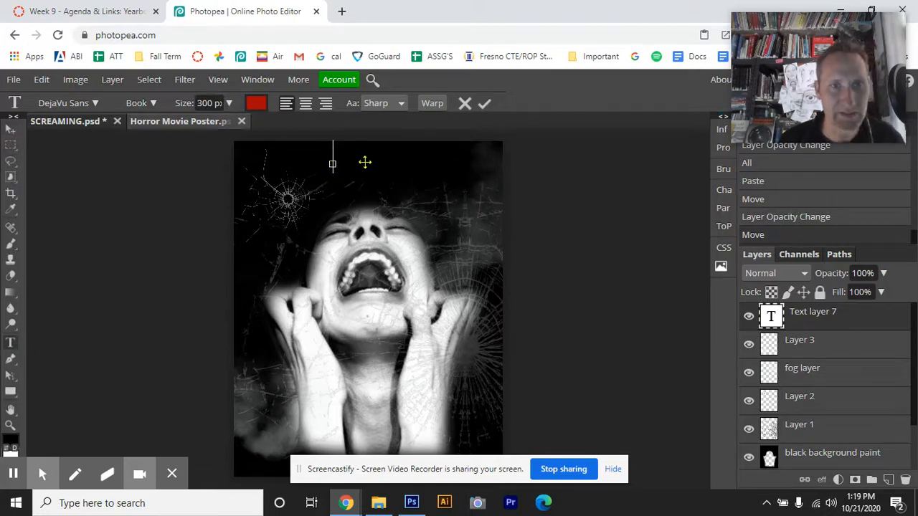
# Enter the title "scream" and move it to the center of the black area above the face
pyautogui.write('scream')
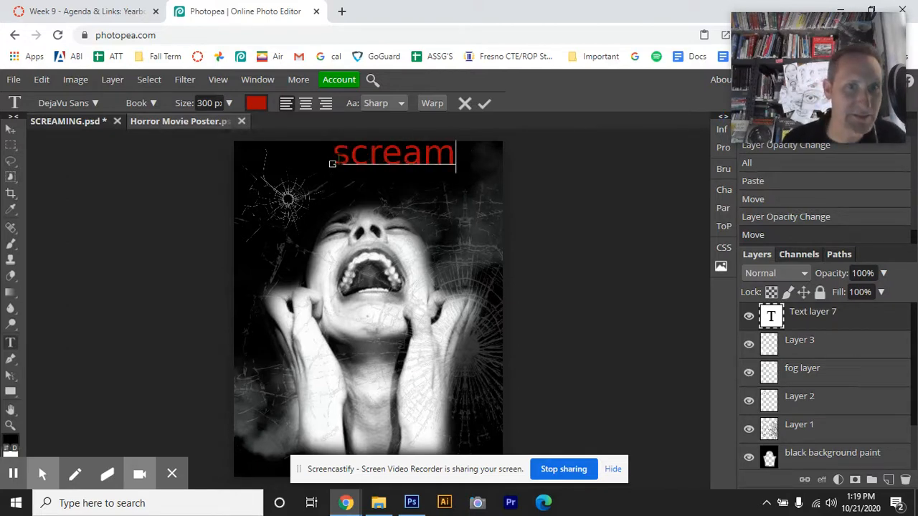
pyautogui.moveTo(334, 155); pyautogui.dragTo(482, 161)
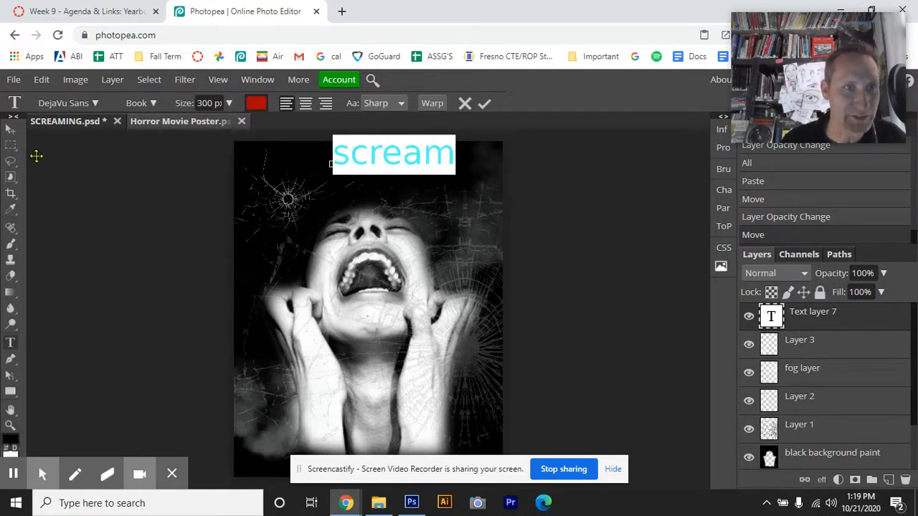
pyautogui.click(13, 131)
pyautogui.moveTo(366, 147); pyautogui.dragTo(340, 165)
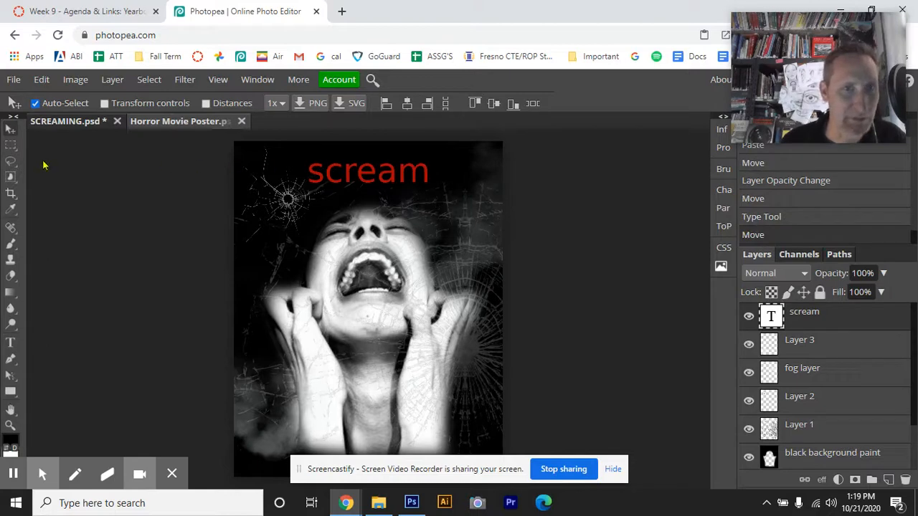
# Change the font of the whole "scream" title to Hanalei Fill
pyautogui.click(10, 342)
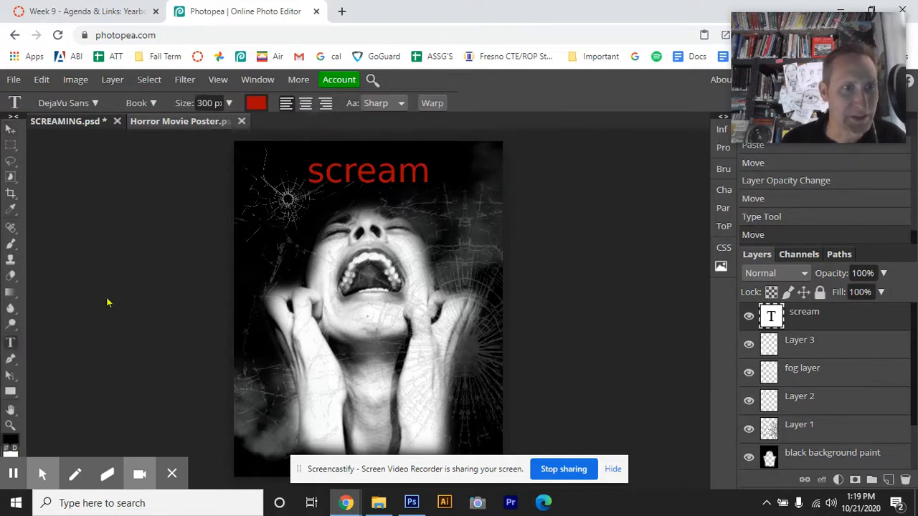
pyautogui.click(308, 173)
pyautogui.hotkey('ctrl', 'a')
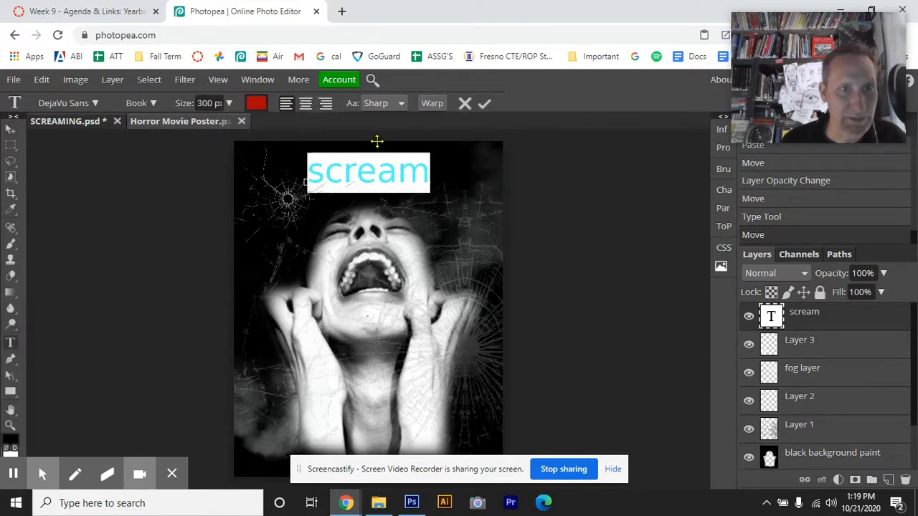
pyautogui.click(93, 103)
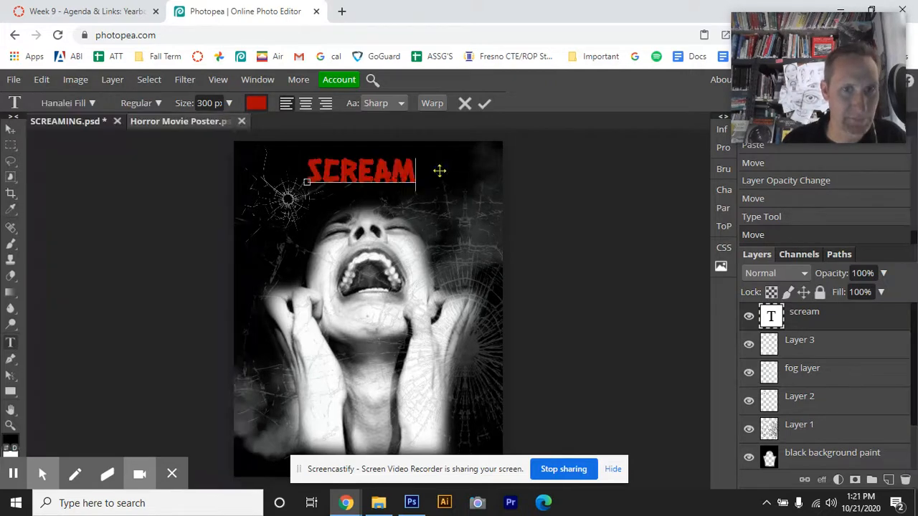
pyautogui.moveTo(309, 172); pyautogui.dragTo(431, 174)
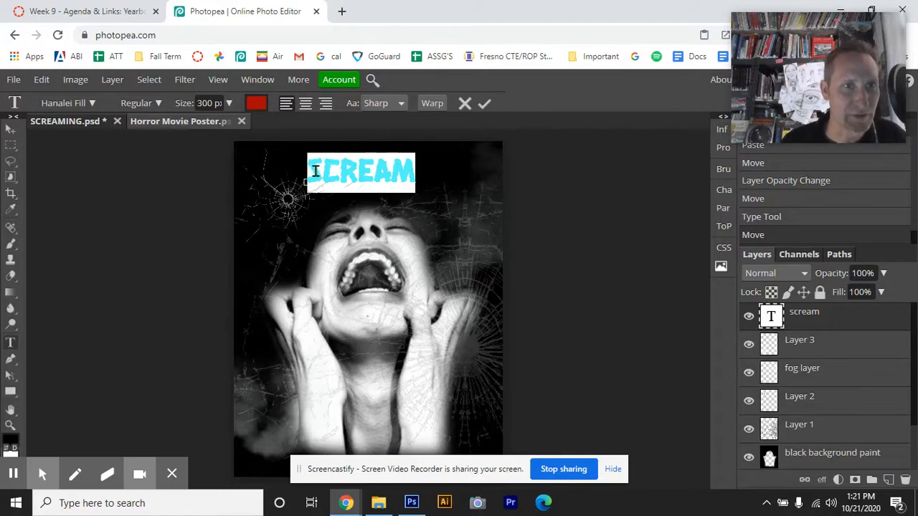
pyautogui.click(413, 173)
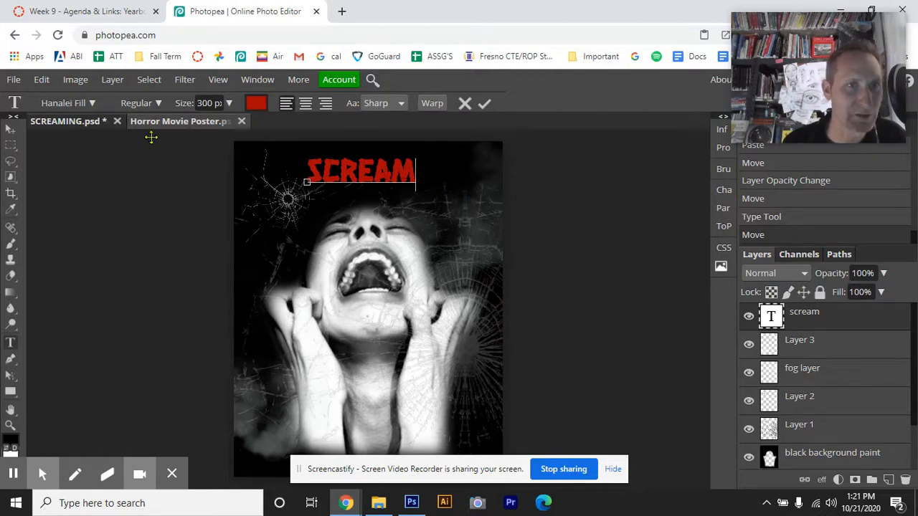
# Scale the title to about 190% with Free Transform and center it along the poster's upper edge
pyautogui.click(43, 83)
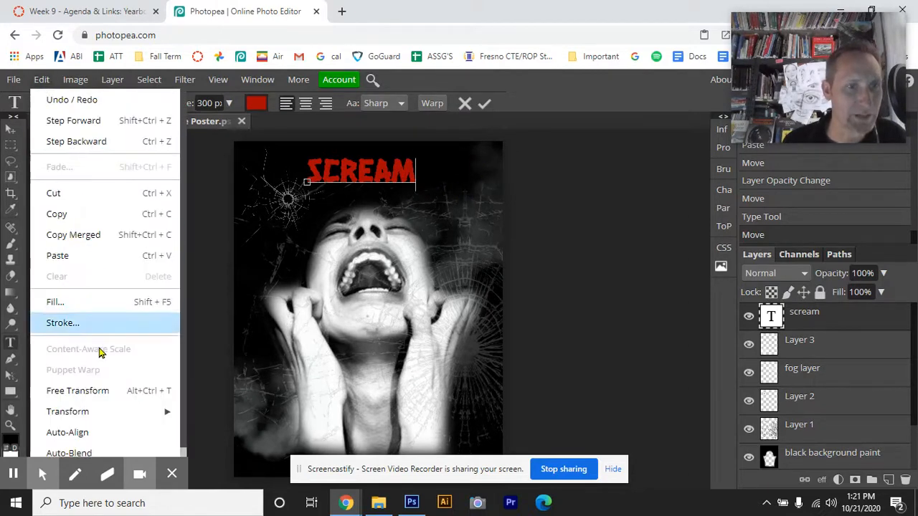
pyautogui.click(97, 391)
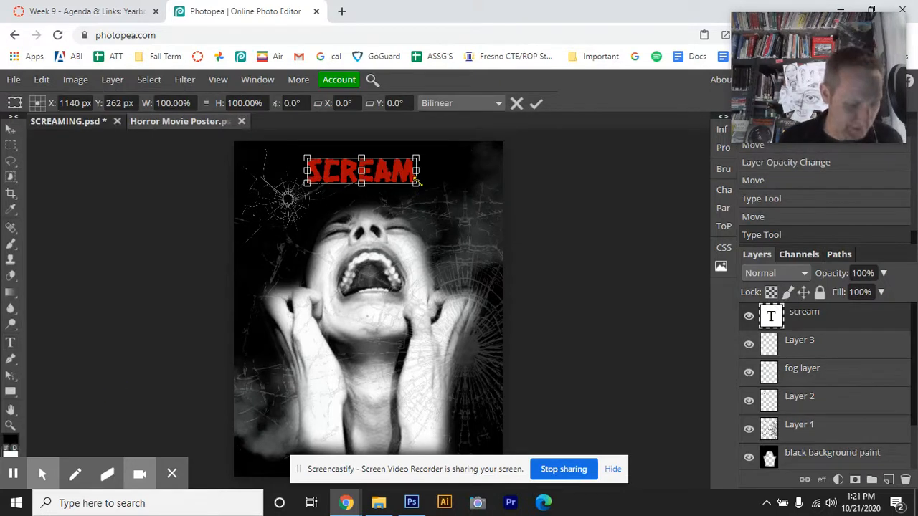
pyautogui.moveTo(416, 183); pyautogui.dragTo(513, 294)
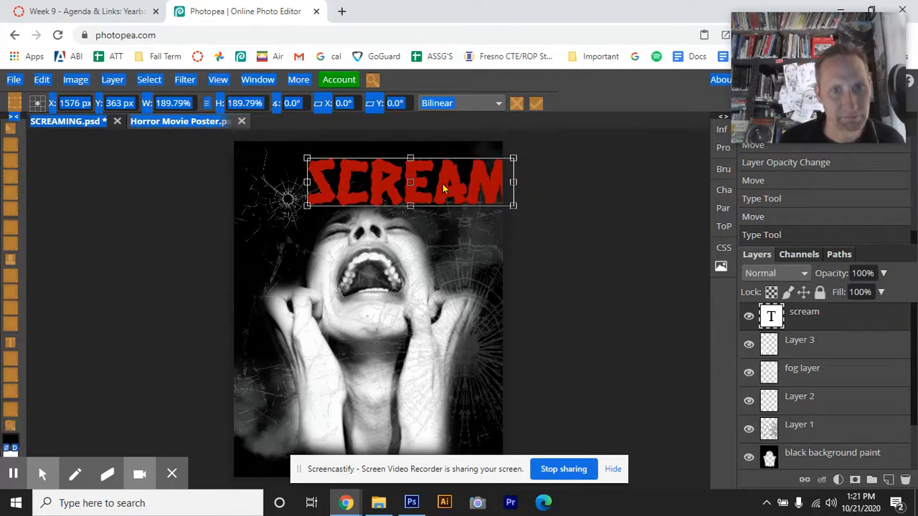
pyautogui.moveTo(443, 188); pyautogui.dragTo(426, 181)
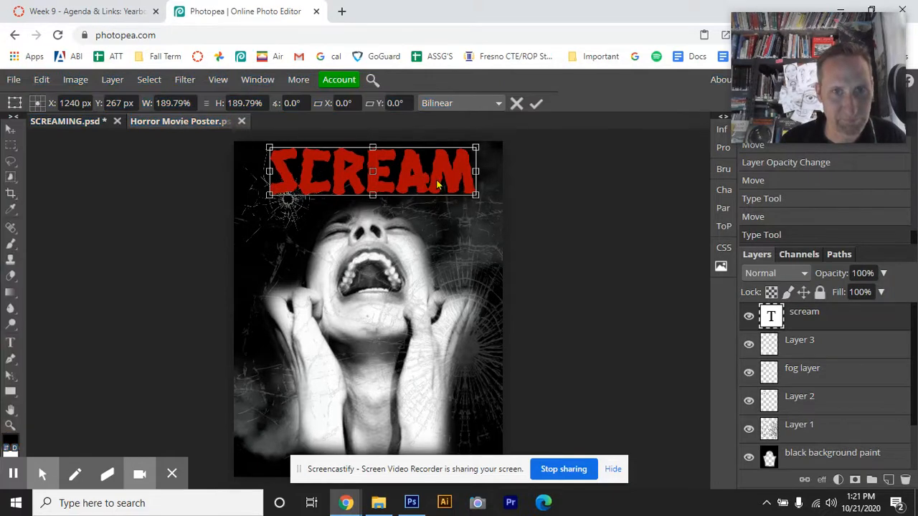
pyautogui.press('Return')
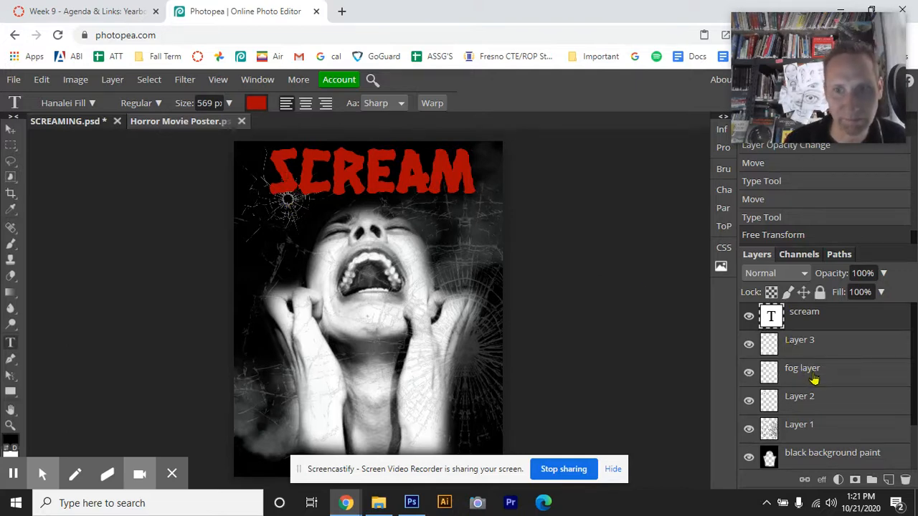
# Move Layer 2 above the scream text layer in the layer order
pyautogui.moveTo(807, 400); pyautogui.dragTo(810, 310)
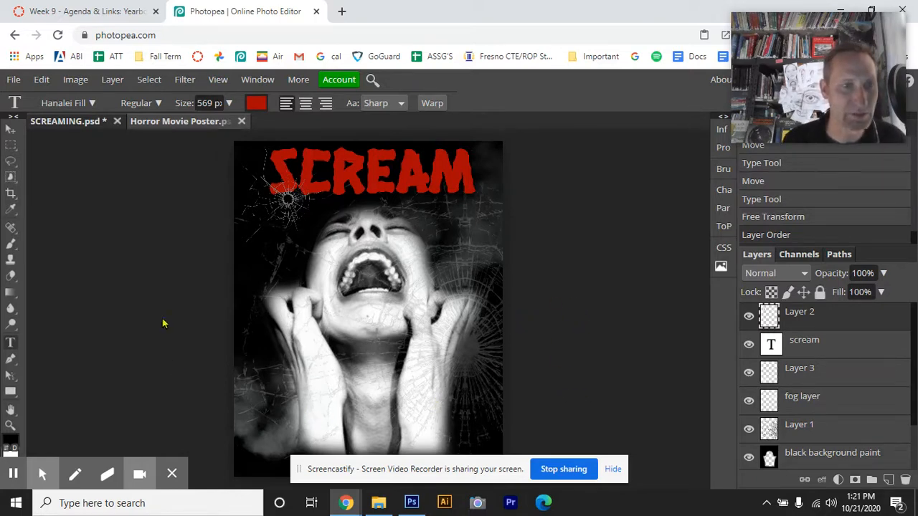
# Start a new text layer beside the hand below the title with the letter "S" and set its size to 100 px
pyautogui.click(254, 331)
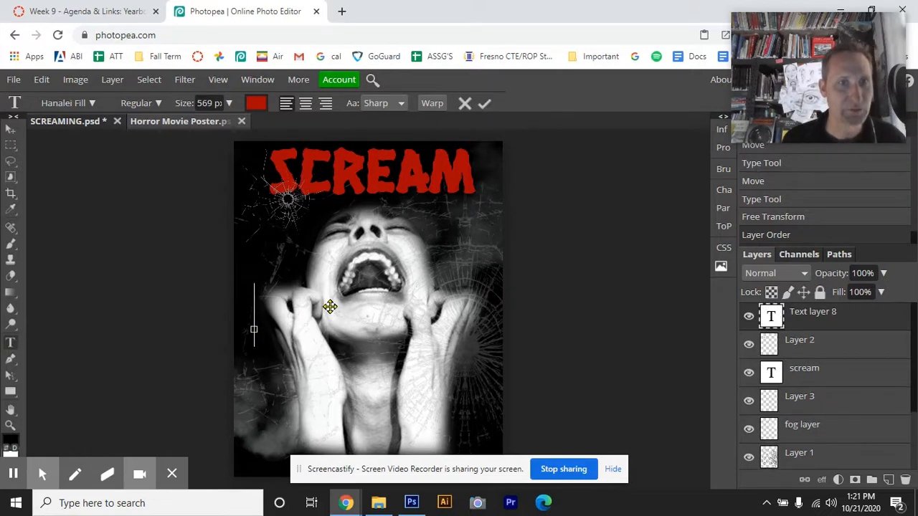
pyautogui.write('S')
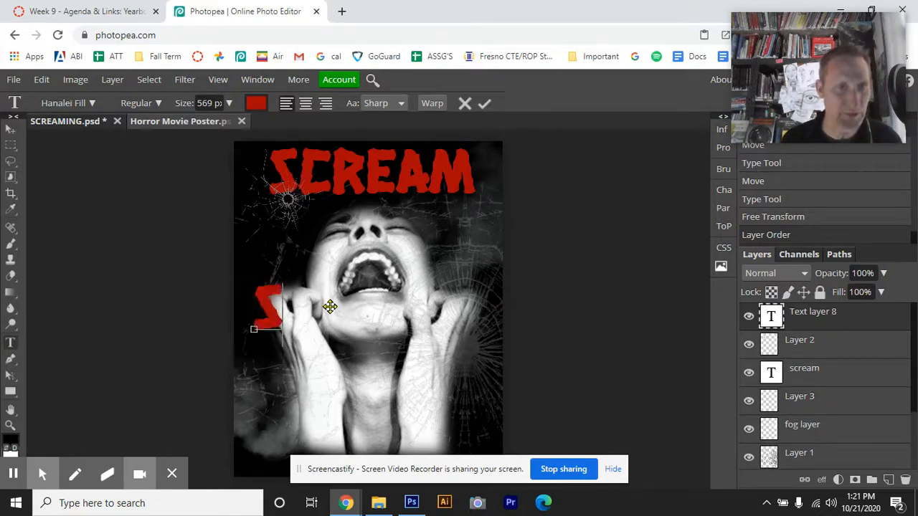
pyautogui.click(229, 103)
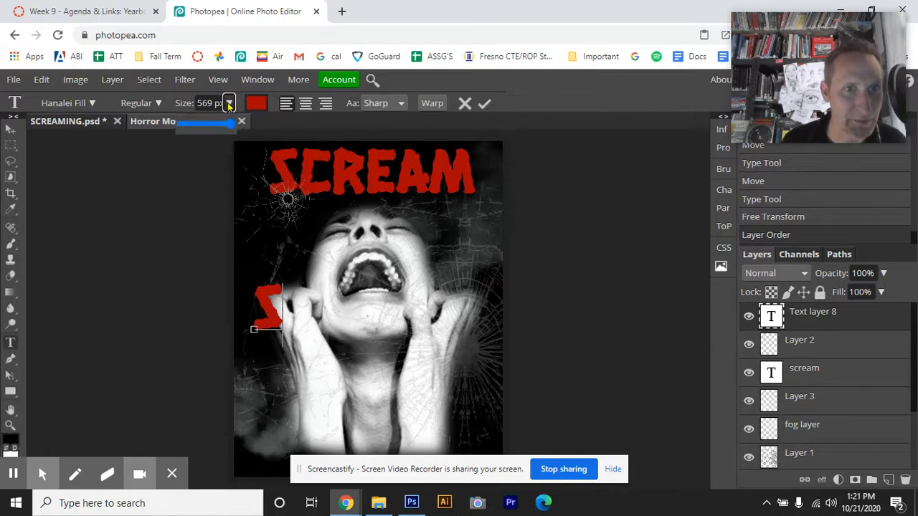
pyautogui.moveTo(231, 123); pyautogui.dragTo(206, 126)
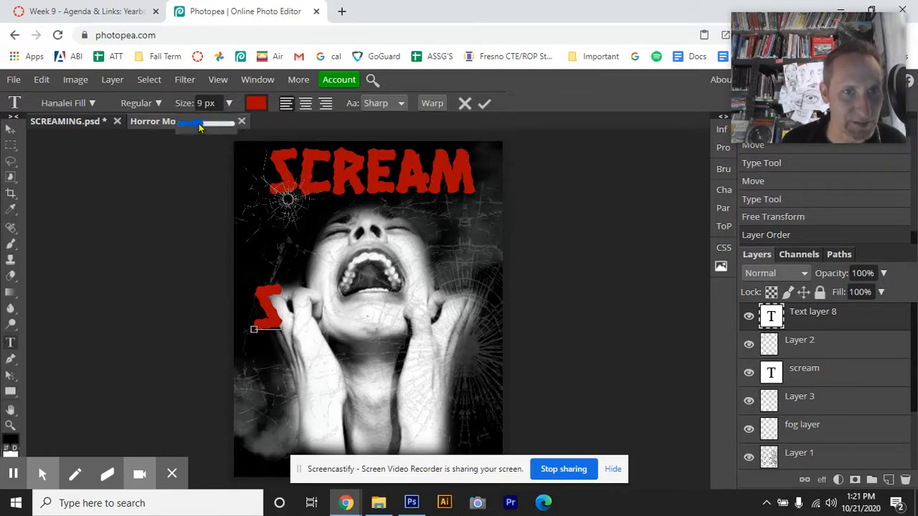
pyautogui.doubleClick(260, 318)
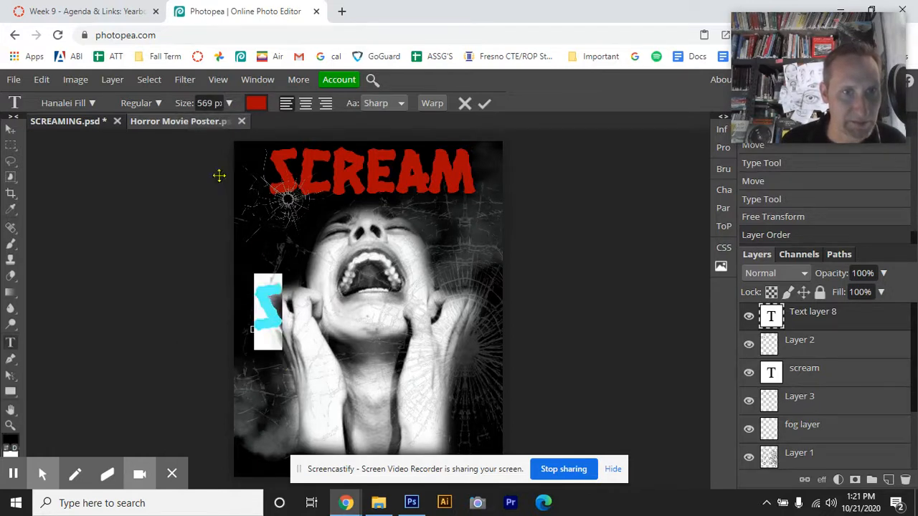
pyautogui.click(214, 103)
pyautogui.moveTo(219, 103); pyautogui.dragTo(168, 105)
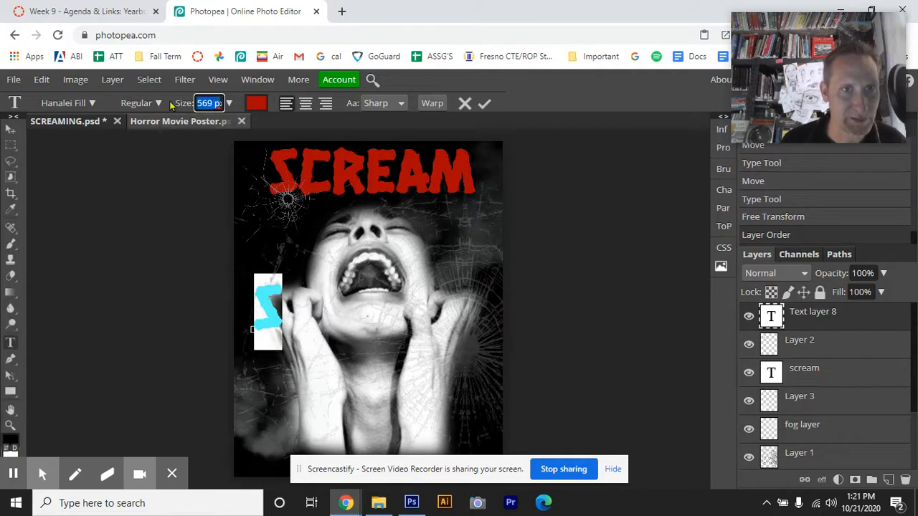
pyautogui.write('100')
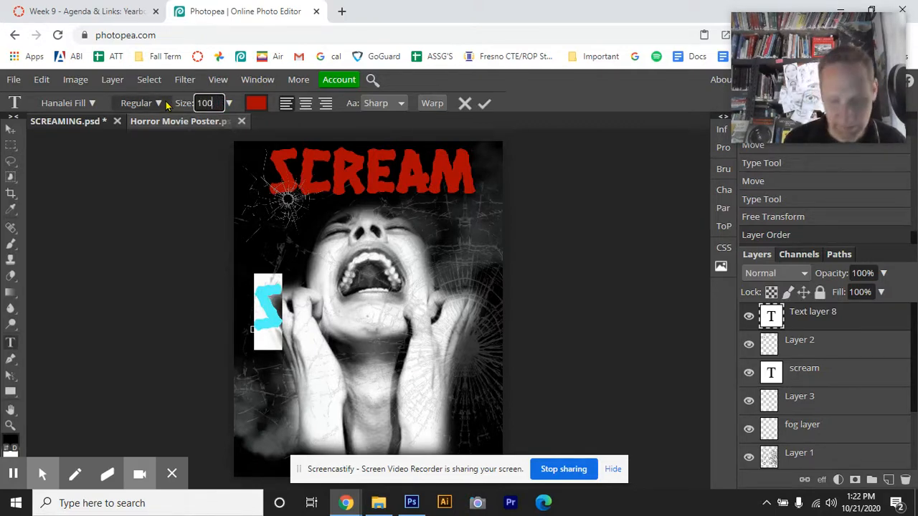
pyautogui.press('Return')
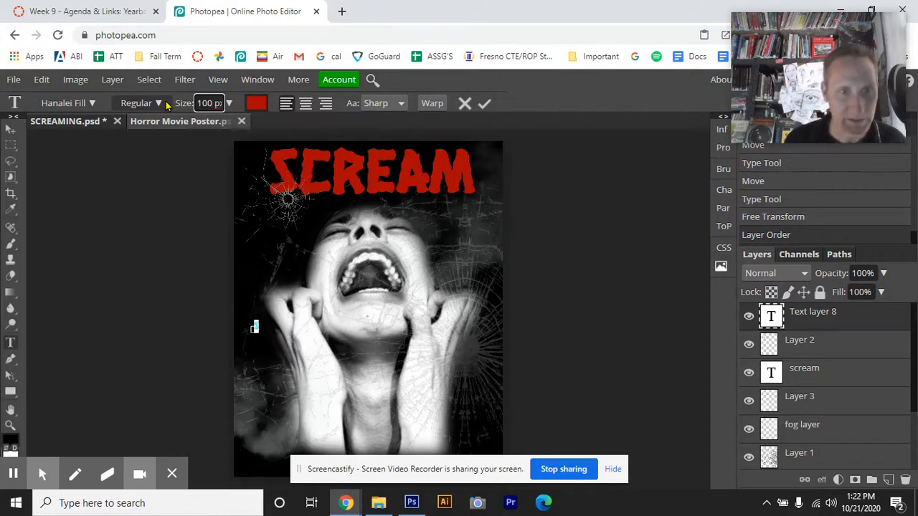
# Complete the small text line so it reads "STARRING" followed by the lead actor's name in capitals
pyautogui.click(262, 325)
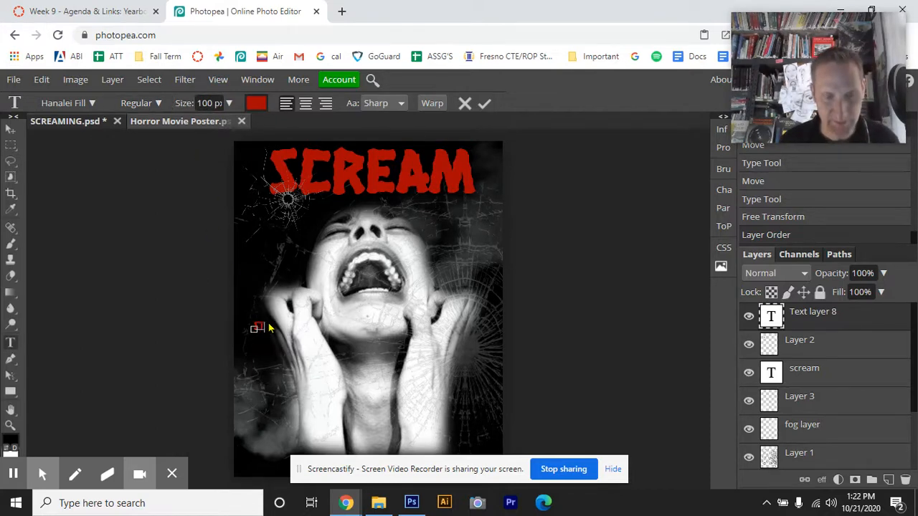
pyautogui.write('TARRING')
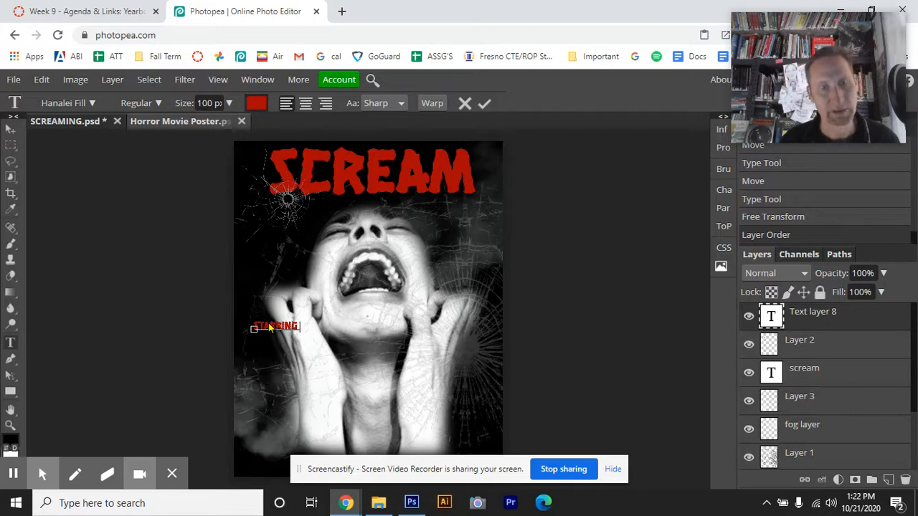
pyautogui.write(' GRIZ')
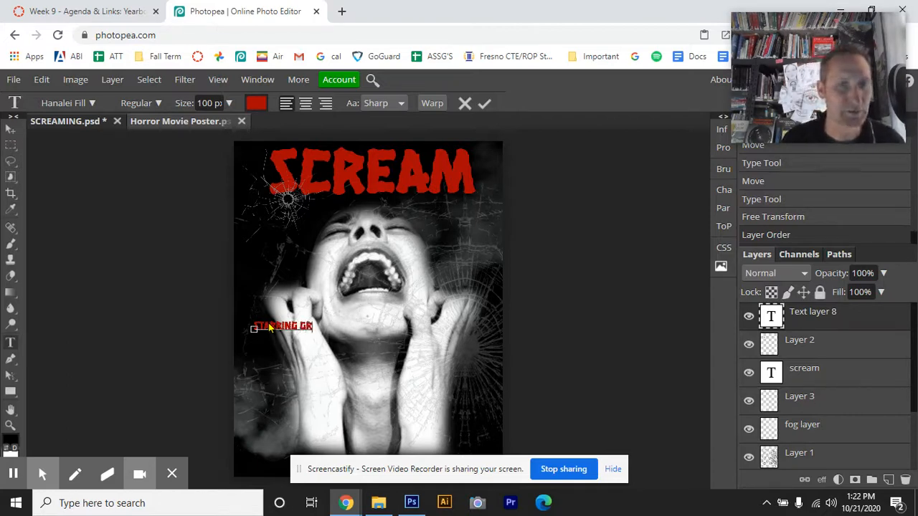
pyautogui.write(' LEE B')
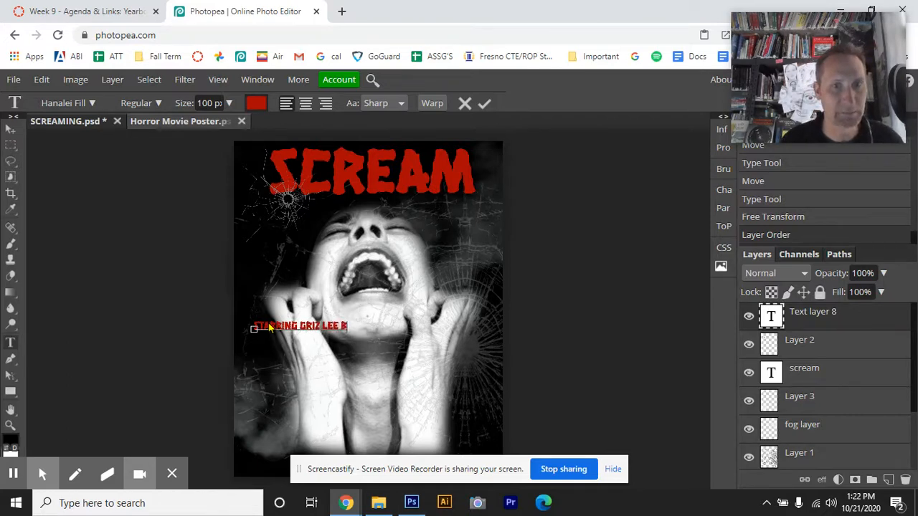
pyautogui.write('EAR')
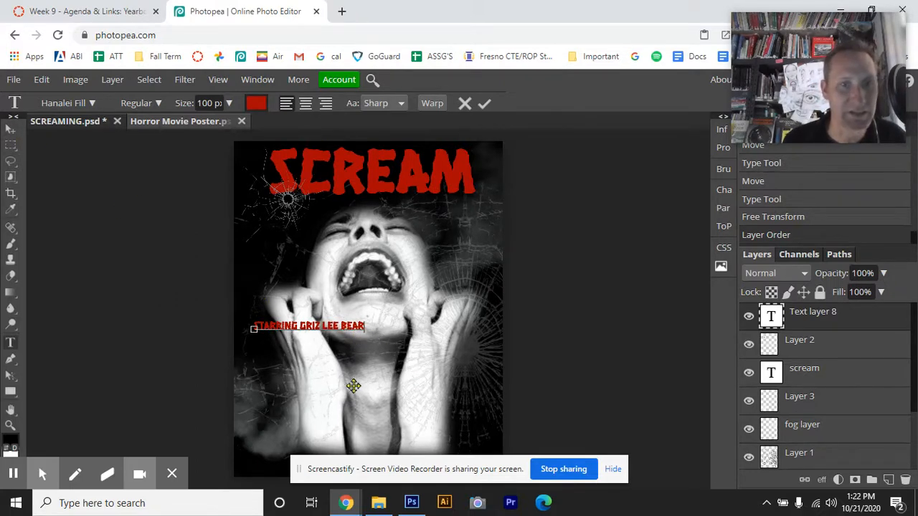
# Scale the starring line to about 217% with Free Transform and center it near the poster's lower edge
pyautogui.click(41, 79)
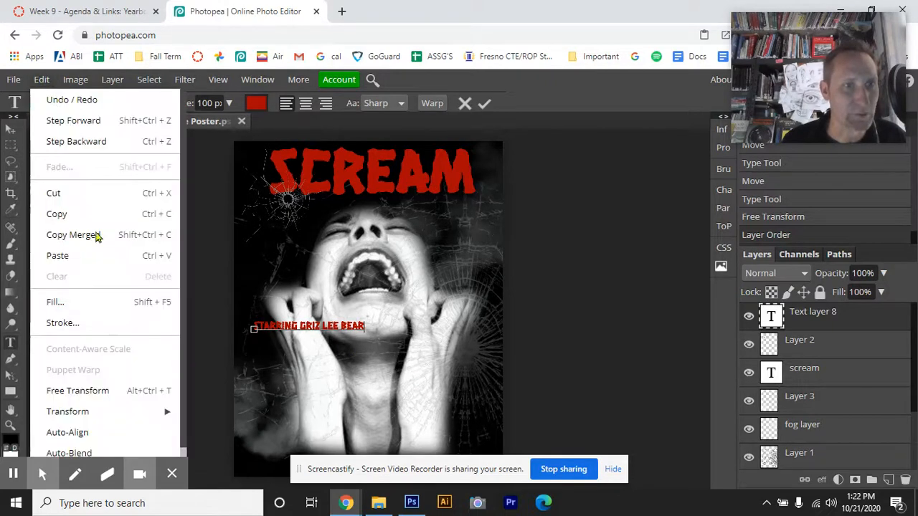
pyautogui.click(116, 391)
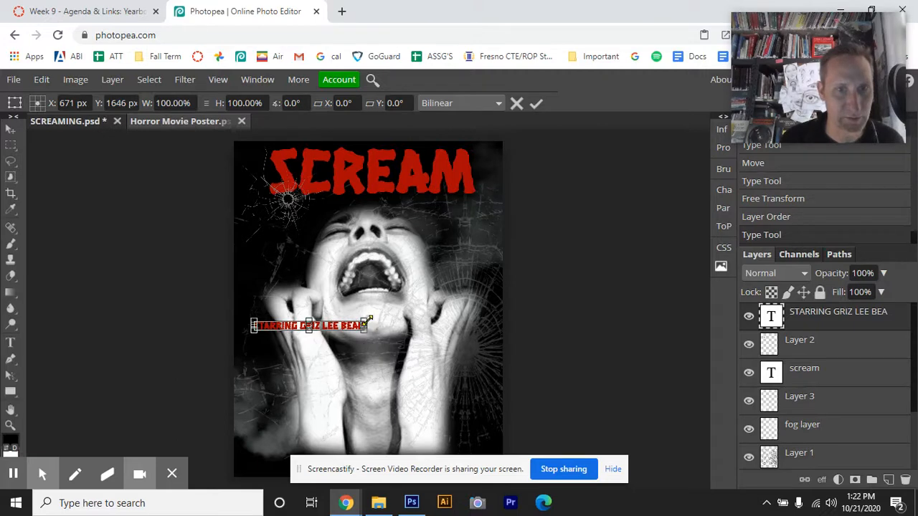
pyautogui.moveTo(366, 320); pyautogui.dragTo(455, 443)
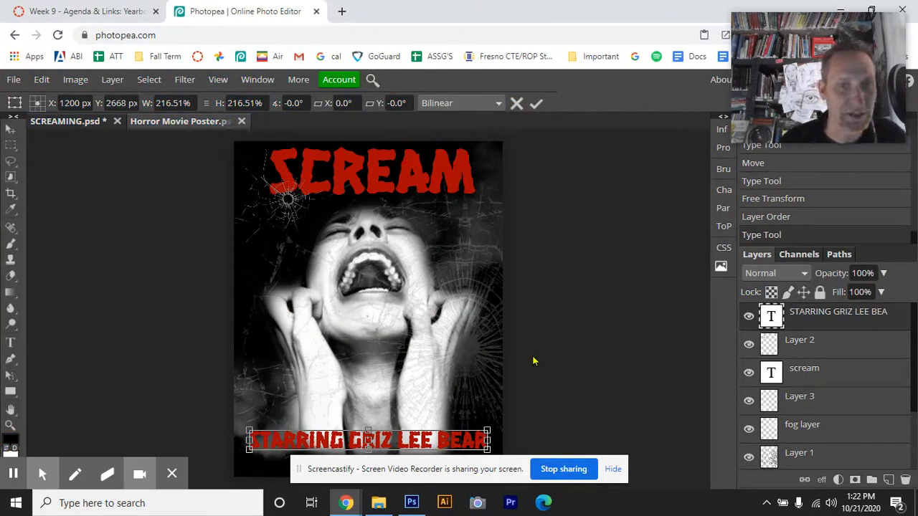
pyautogui.press('Return')
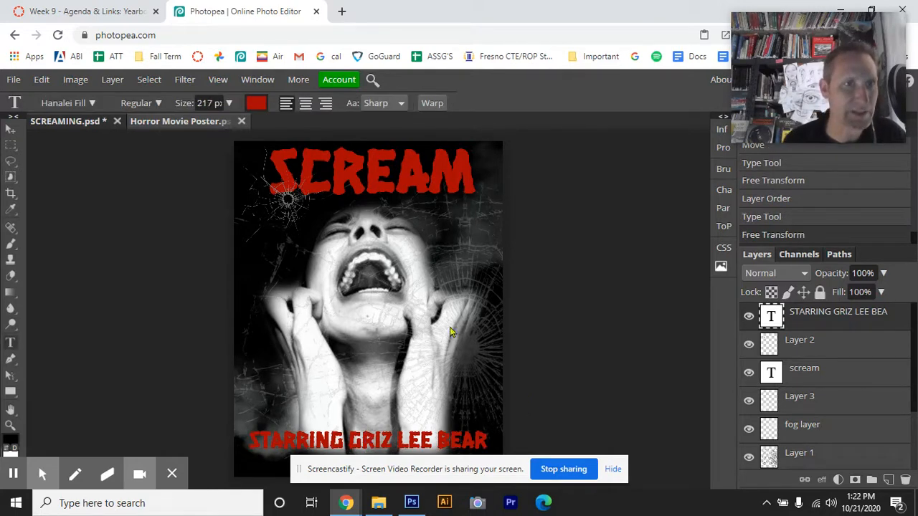
# Flatten the image and export the poster as a JPG at 100% quality
pyautogui.click(113, 80)
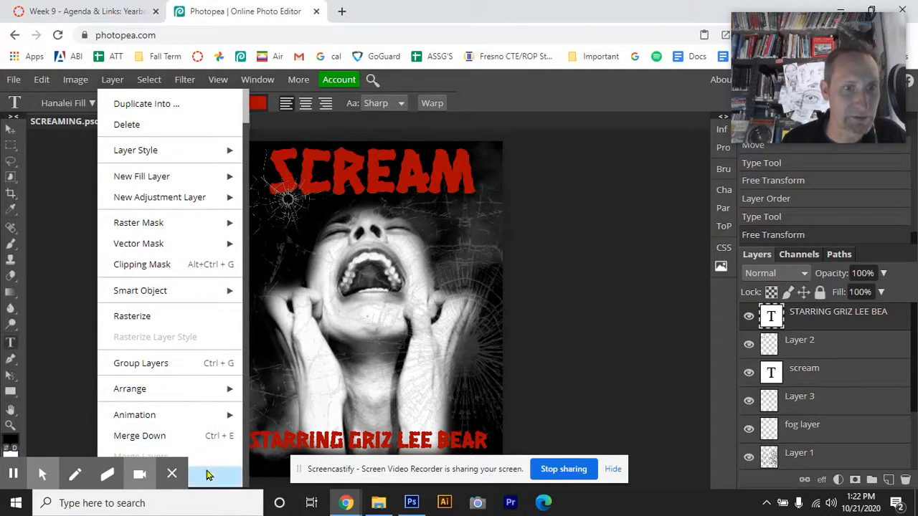
pyautogui.click(211, 479)
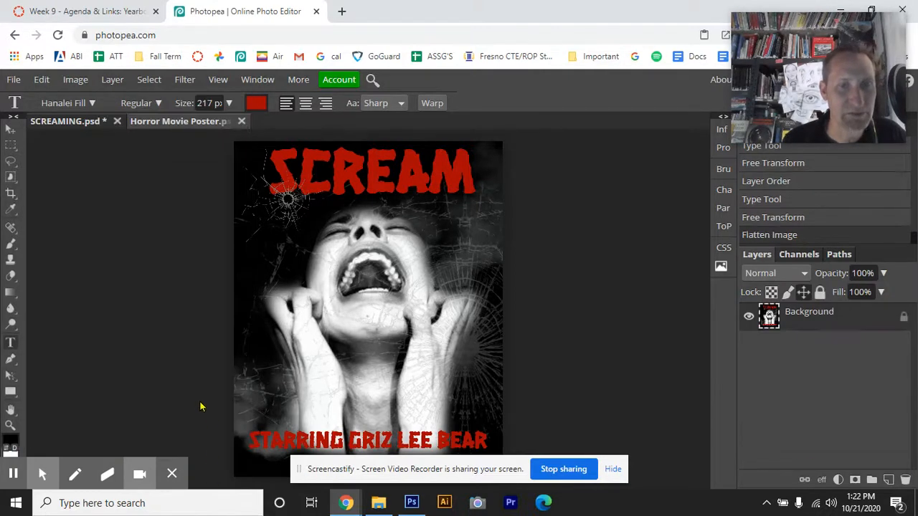
pyautogui.click(13, 80)
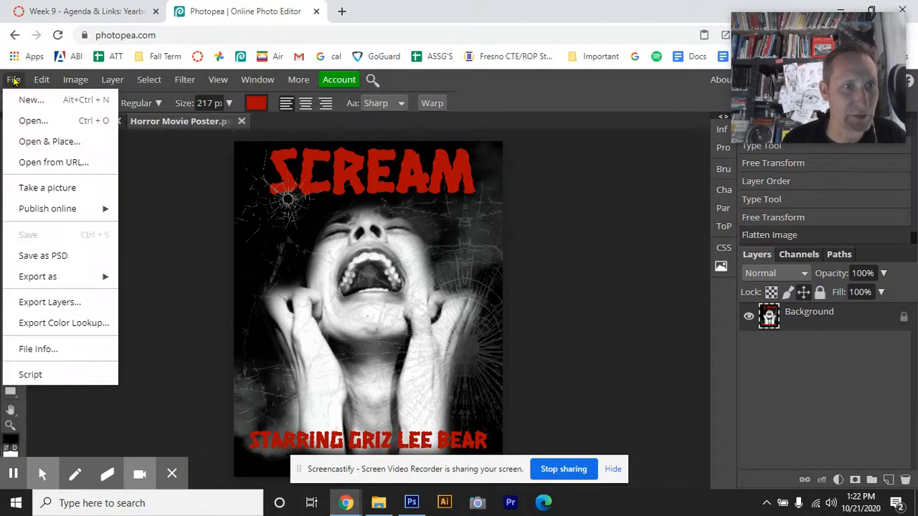
pyautogui.moveTo(82, 280)
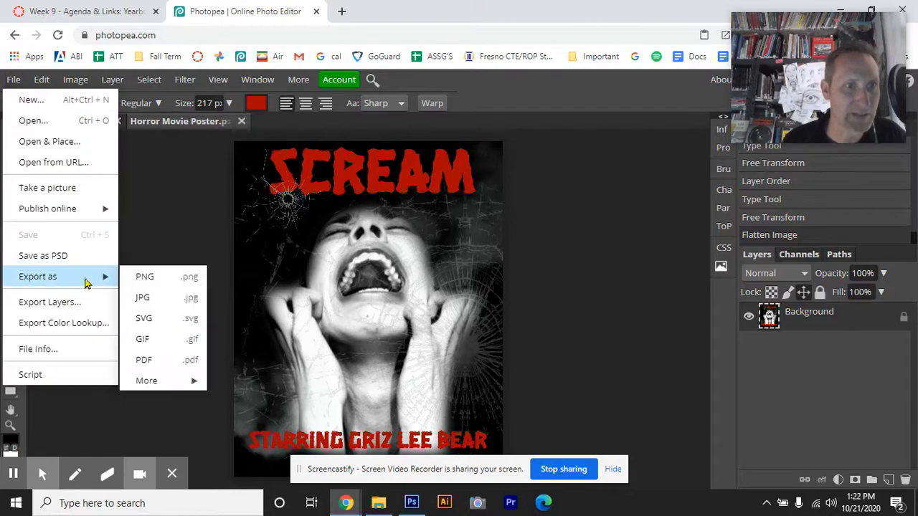
pyautogui.click(143, 299)
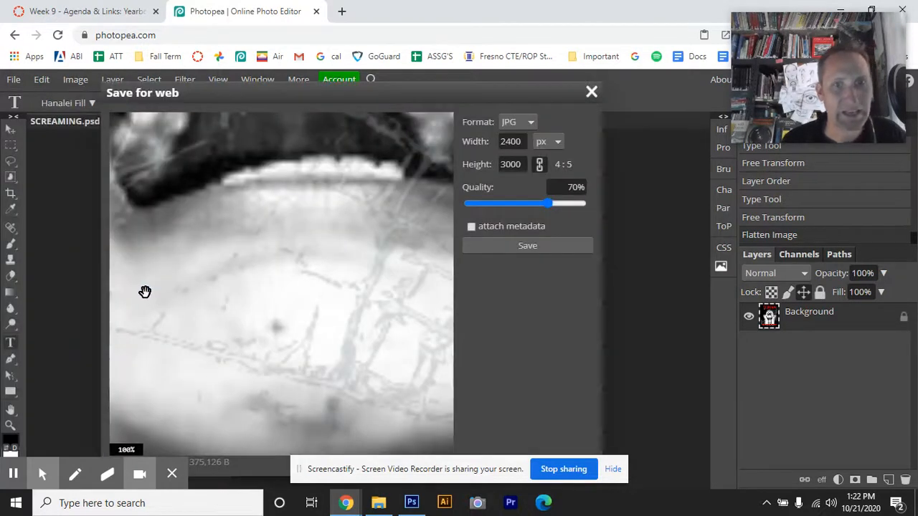
pyautogui.moveTo(549, 206); pyautogui.dragTo(644, 211)
pyautogui.click(565, 248)
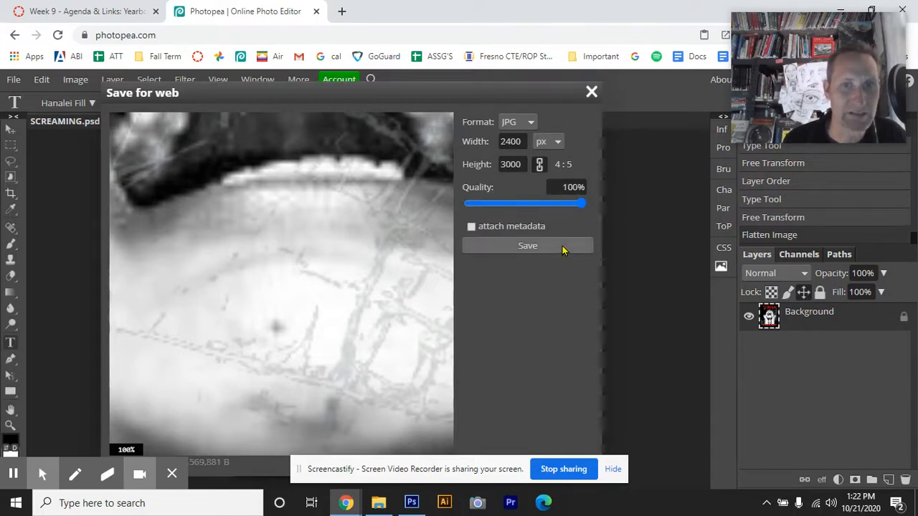